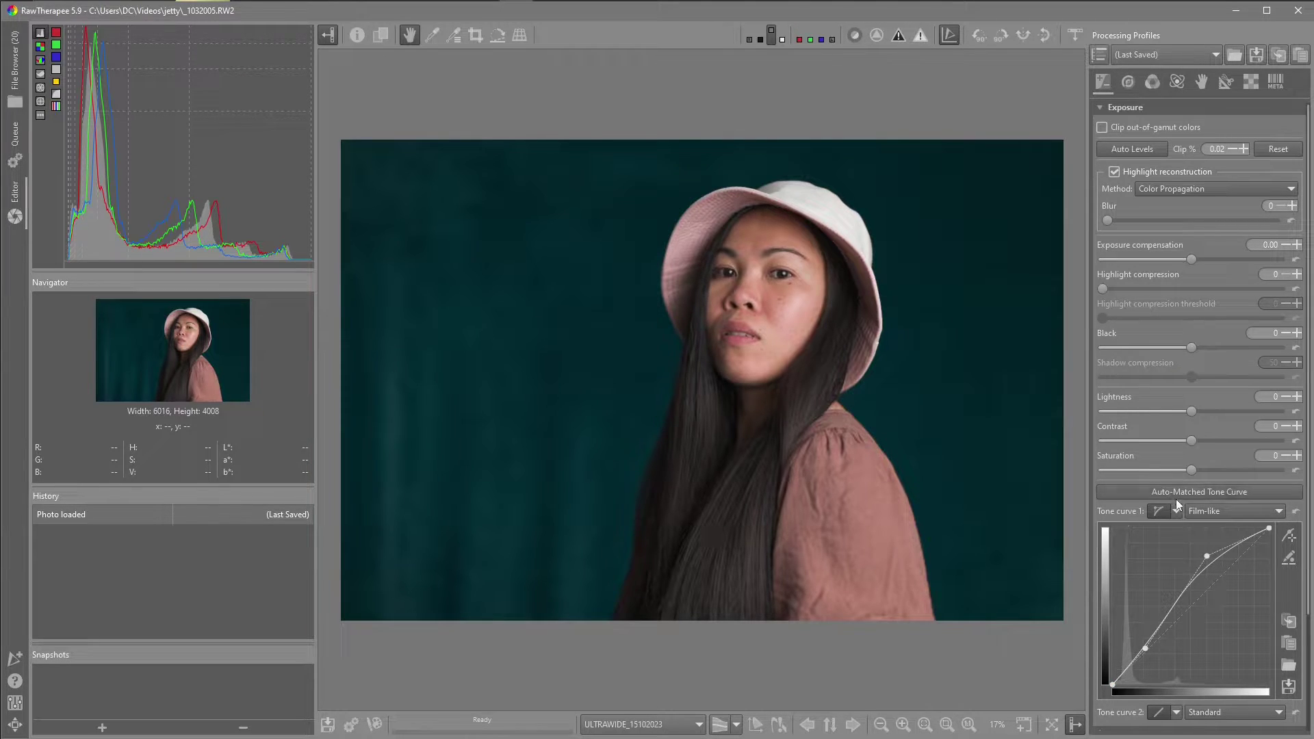
Apply the auto-matched tone curve and compare it with the originally loaded photo in the edit history
left_click(1195, 491)
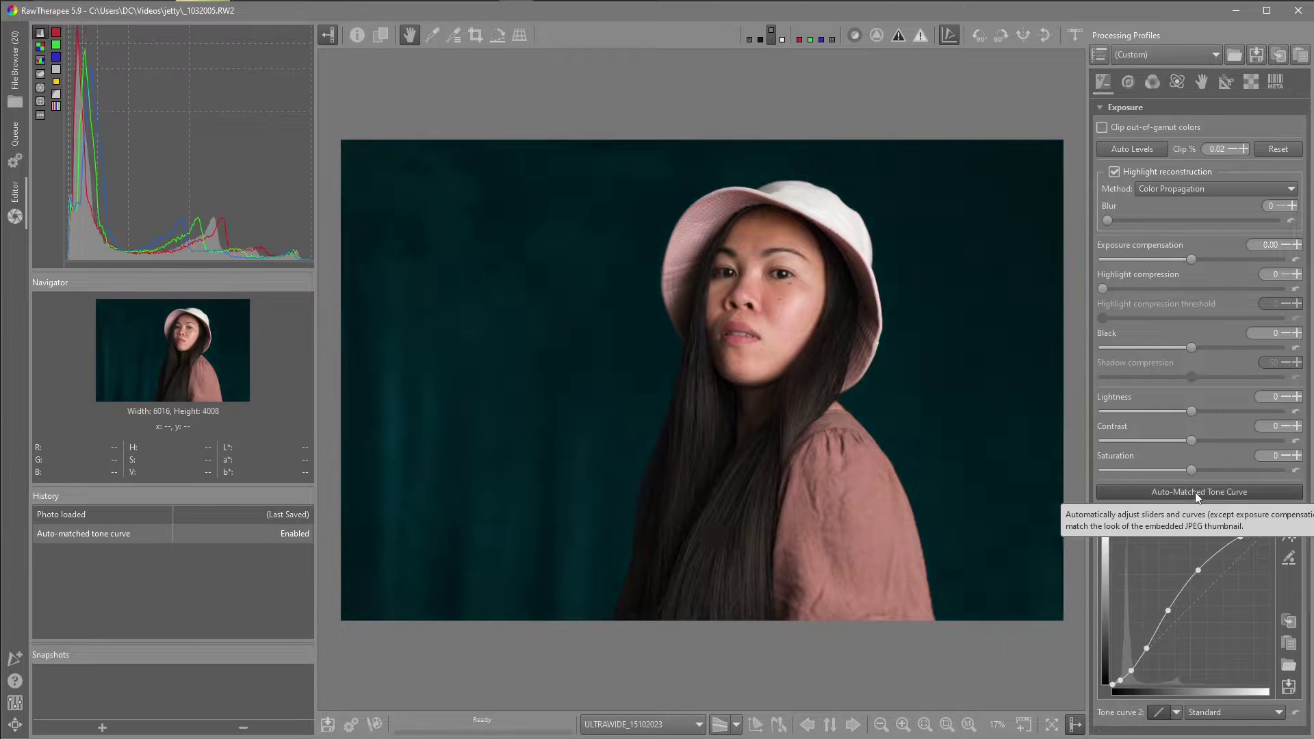
scroll(1112, 503, "down", 3)
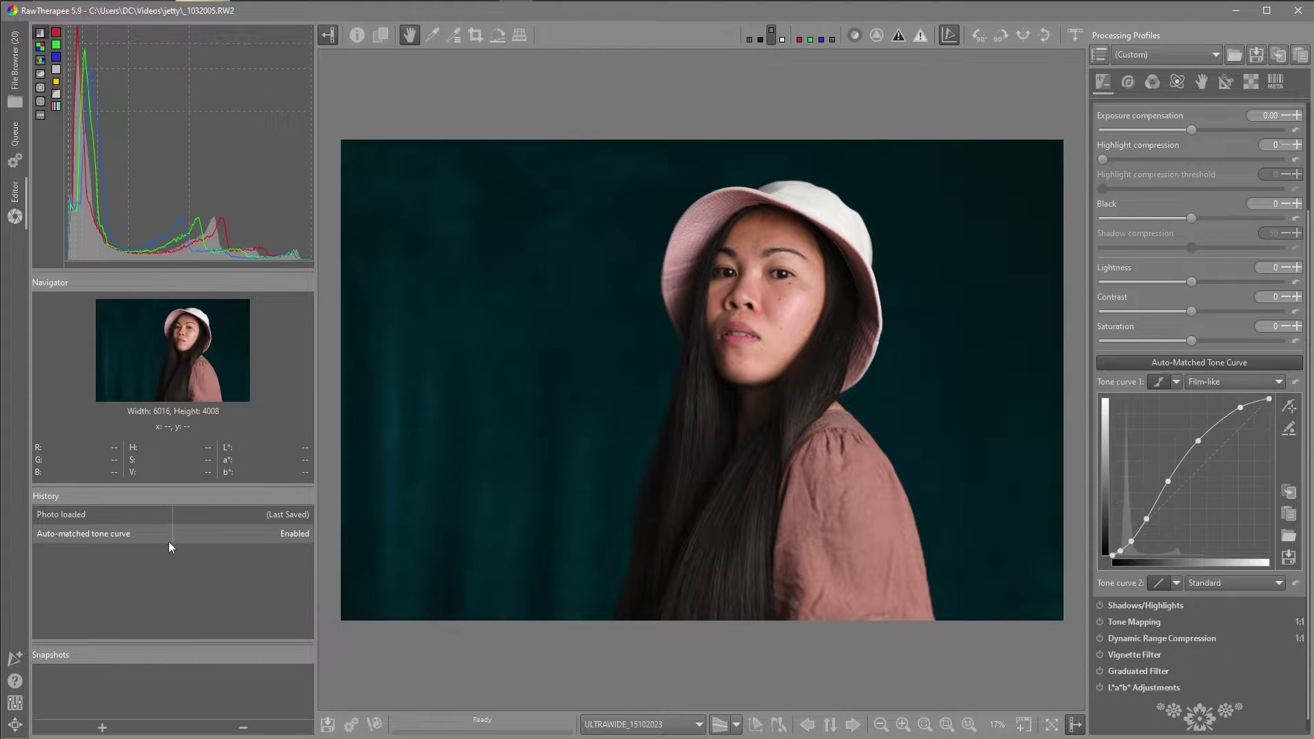
left_click(121, 518)
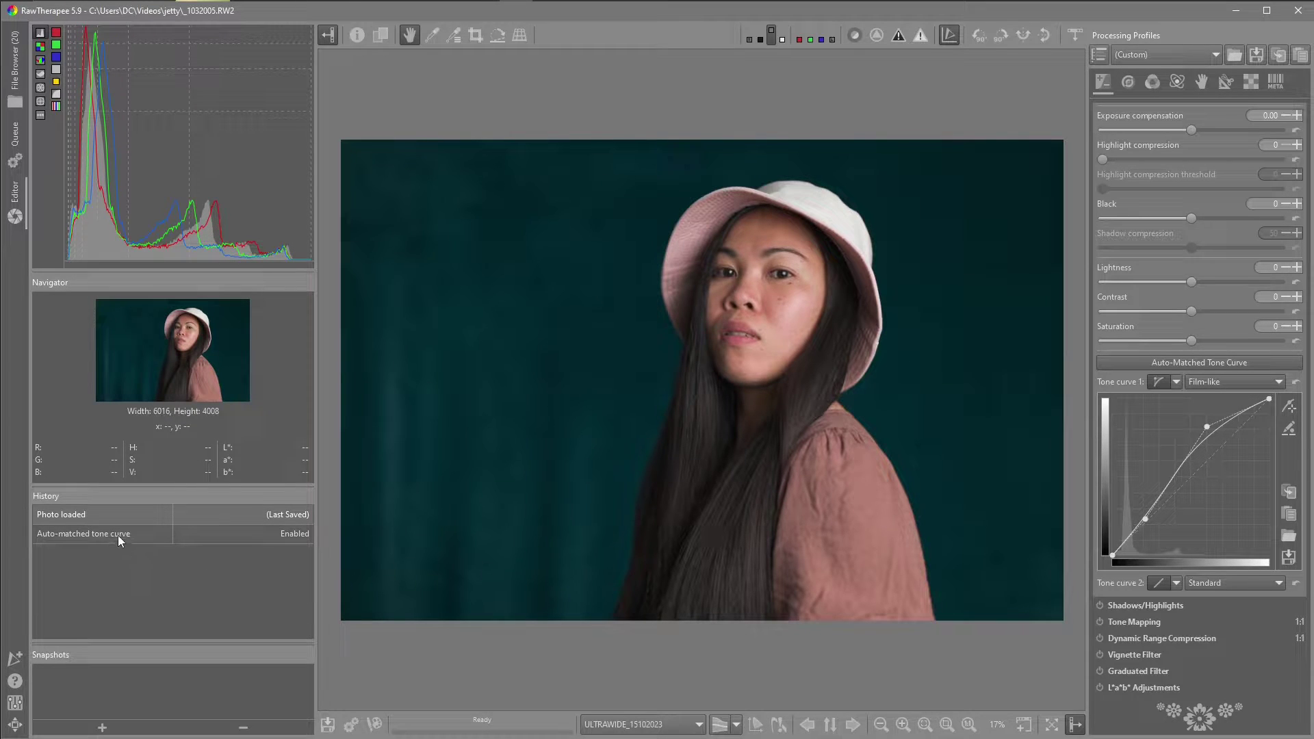
left_click(117, 535)
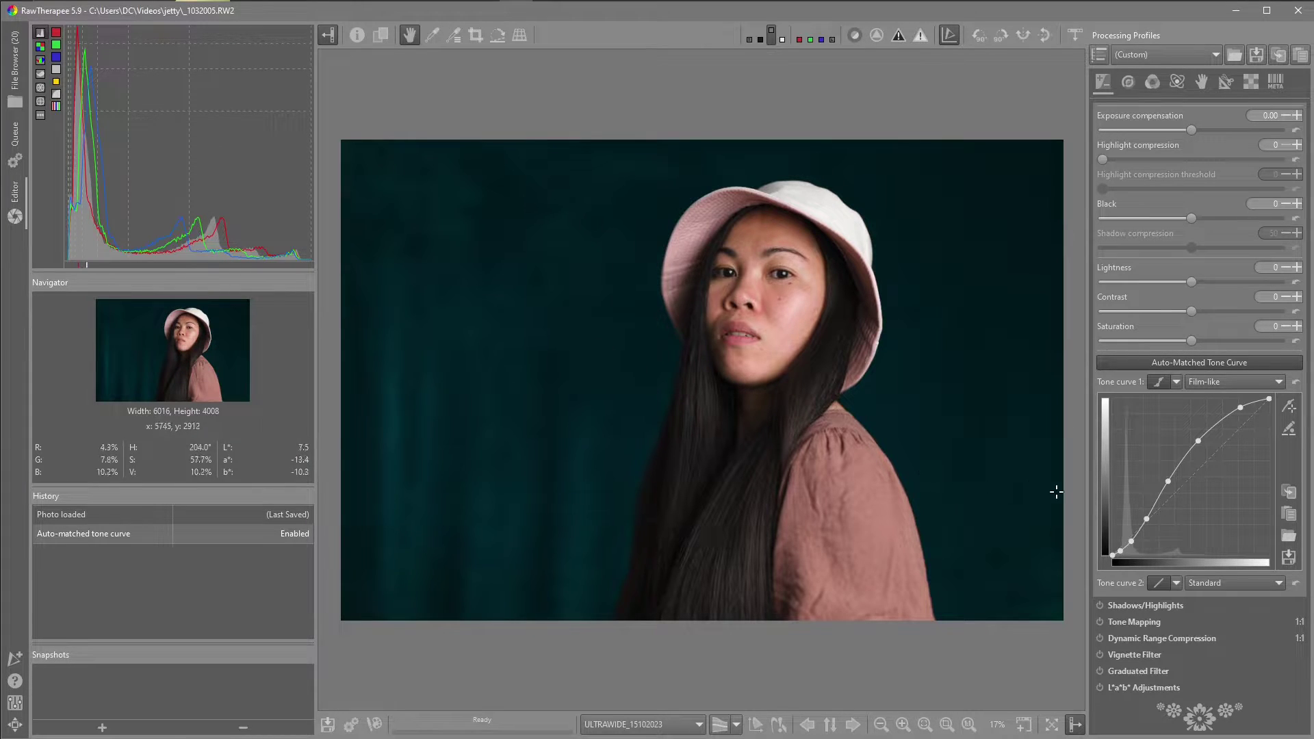
Simplify the lower part of tone curve 1 by removing two points and moving the remaining shadow point slightly up the curve
left_click(1145, 520)
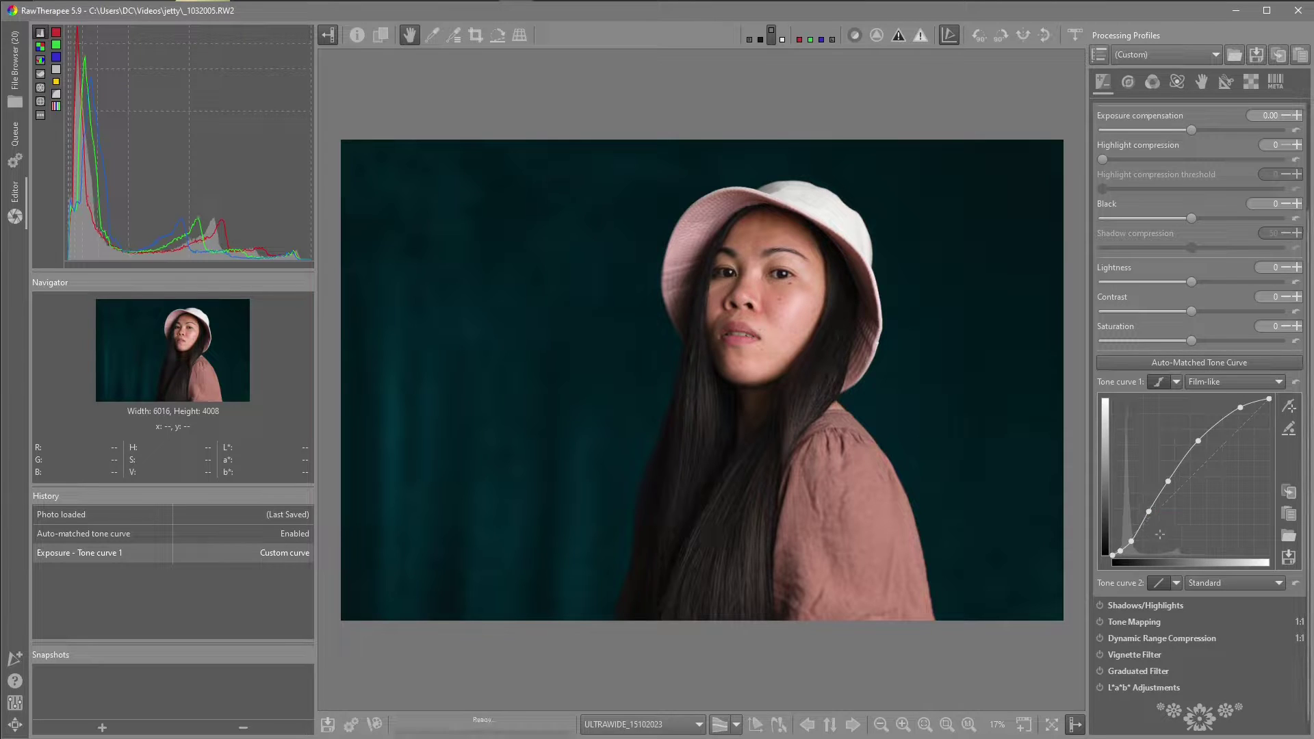
left_click_drag(1149, 511, 1032, 451)
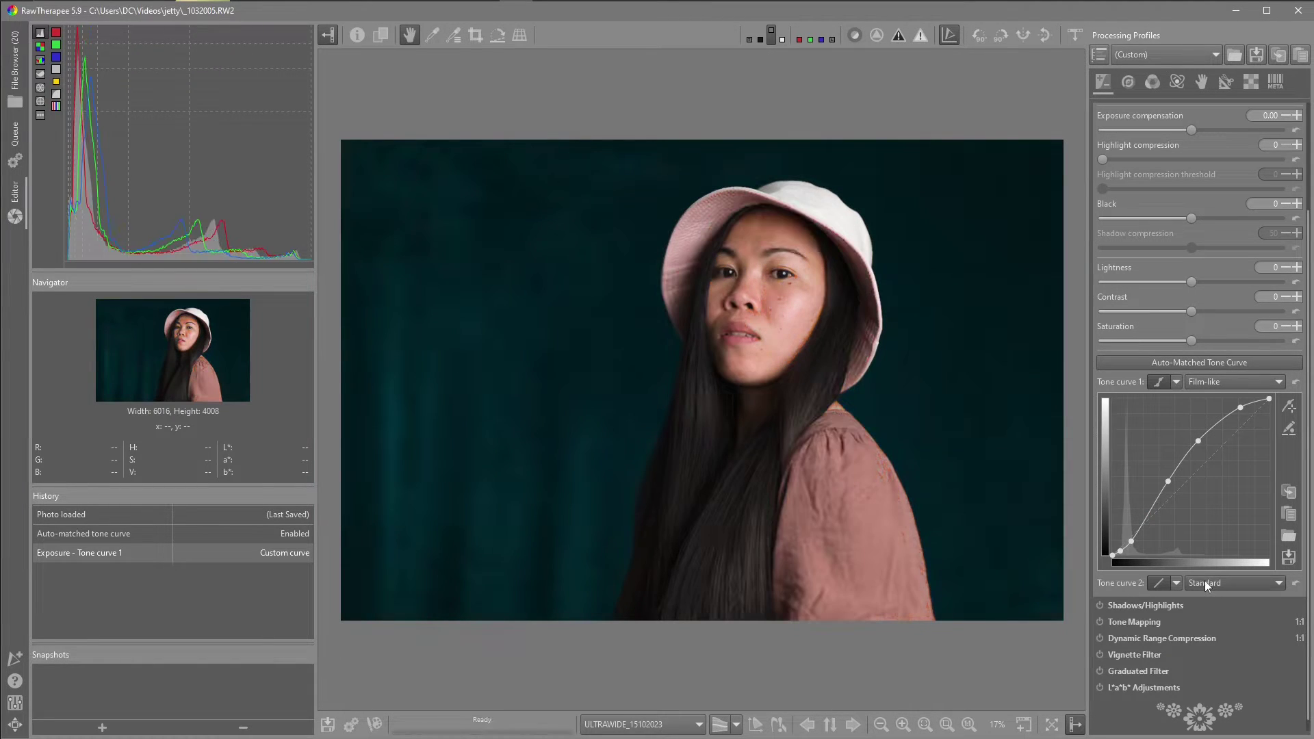
left_click_drag(1130, 541, 1142, 523)
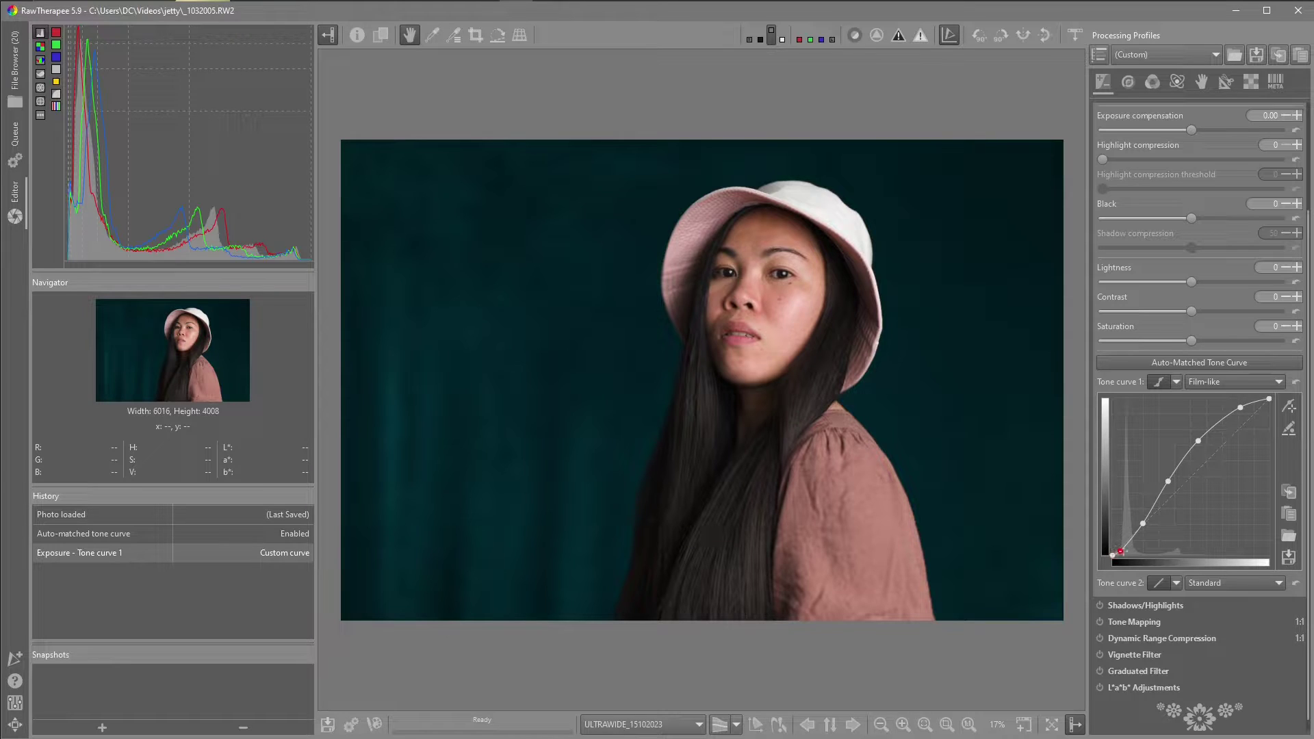
left_click_drag(1119, 551, 1112, 556)
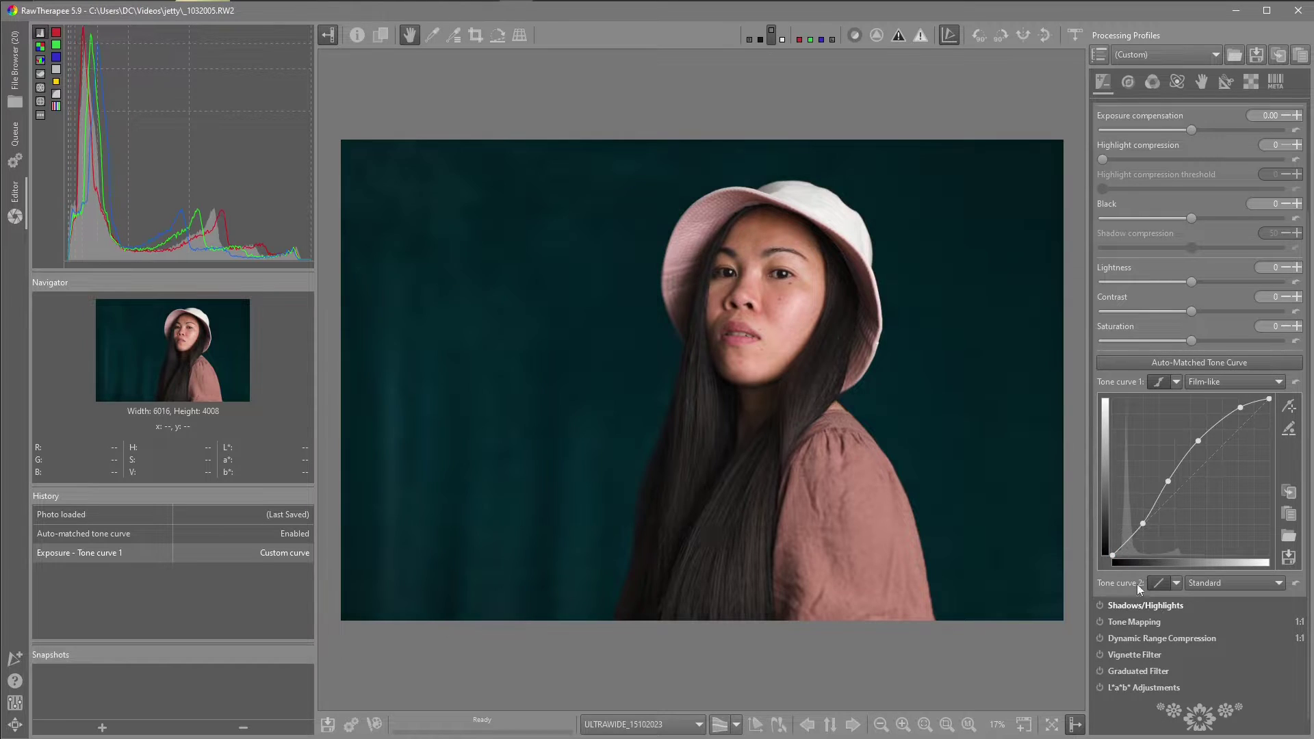
Add a deep-shadow point to tone curve 1 and lift the black point and its neighbouring shadow points for faded blacks
left_click(1128, 538)
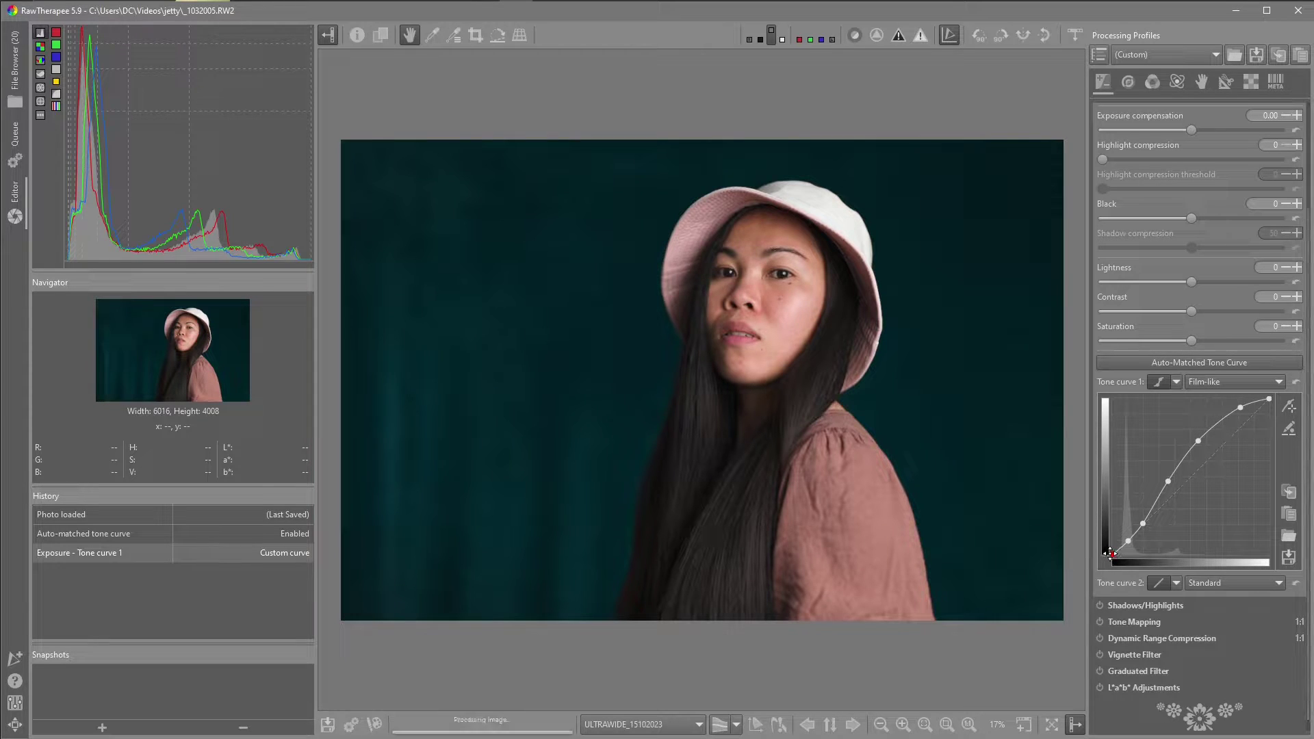
left_click_drag(1110, 554, 1108, 543)
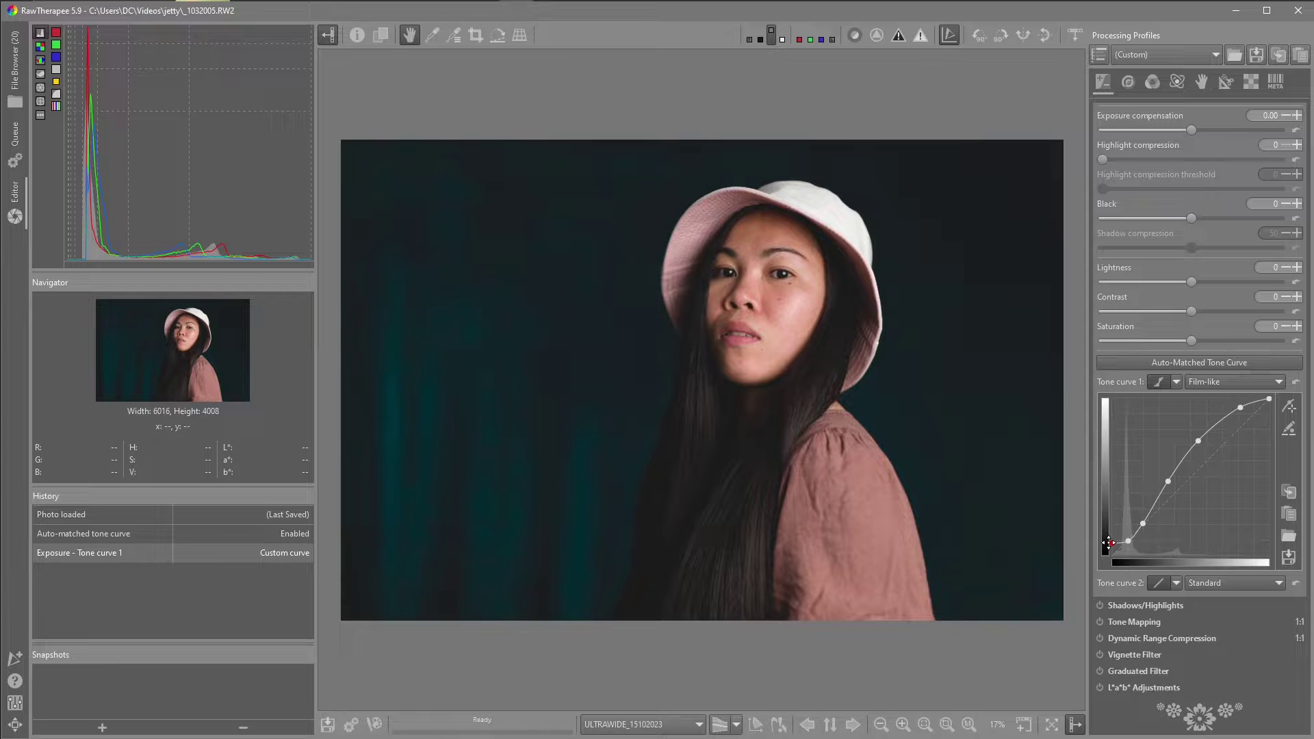
left_click_drag(1127, 541, 1146, 518)
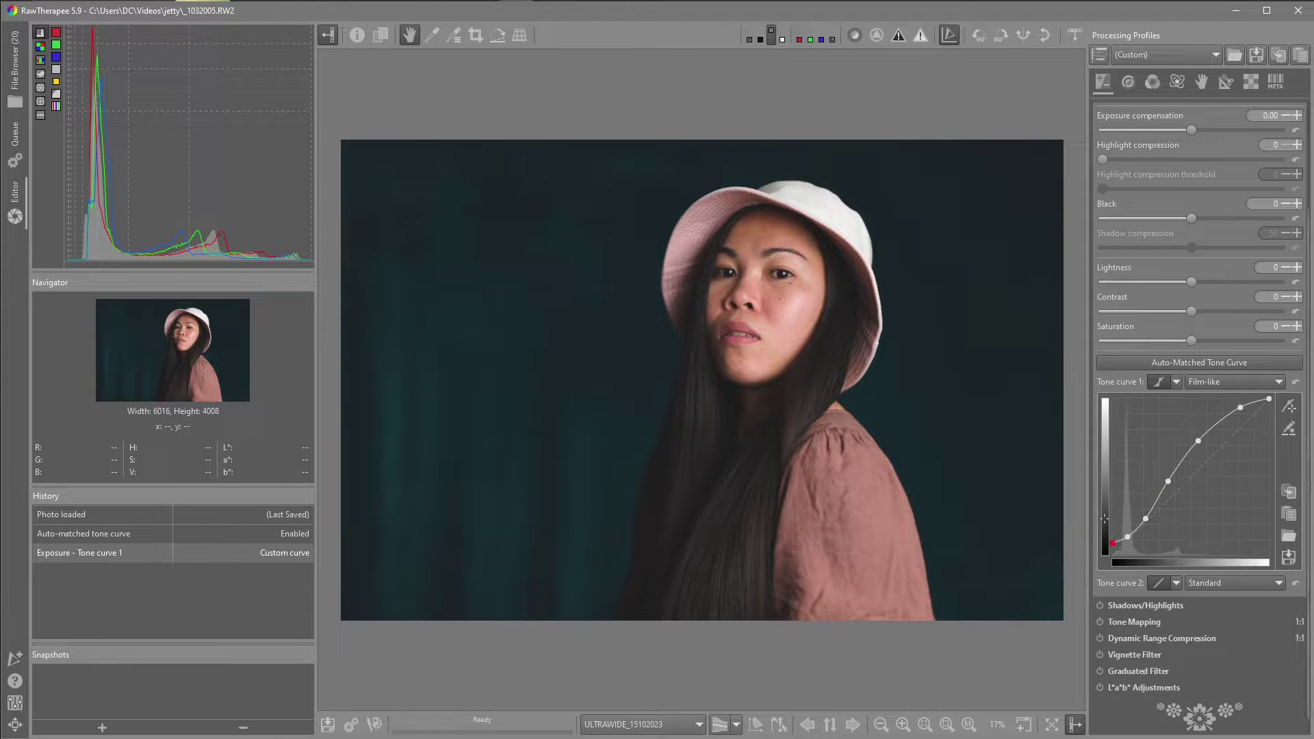
Compare the auto-matched tone curve with the custom tone curve 1 by alternating between their history states
left_click(148, 536)
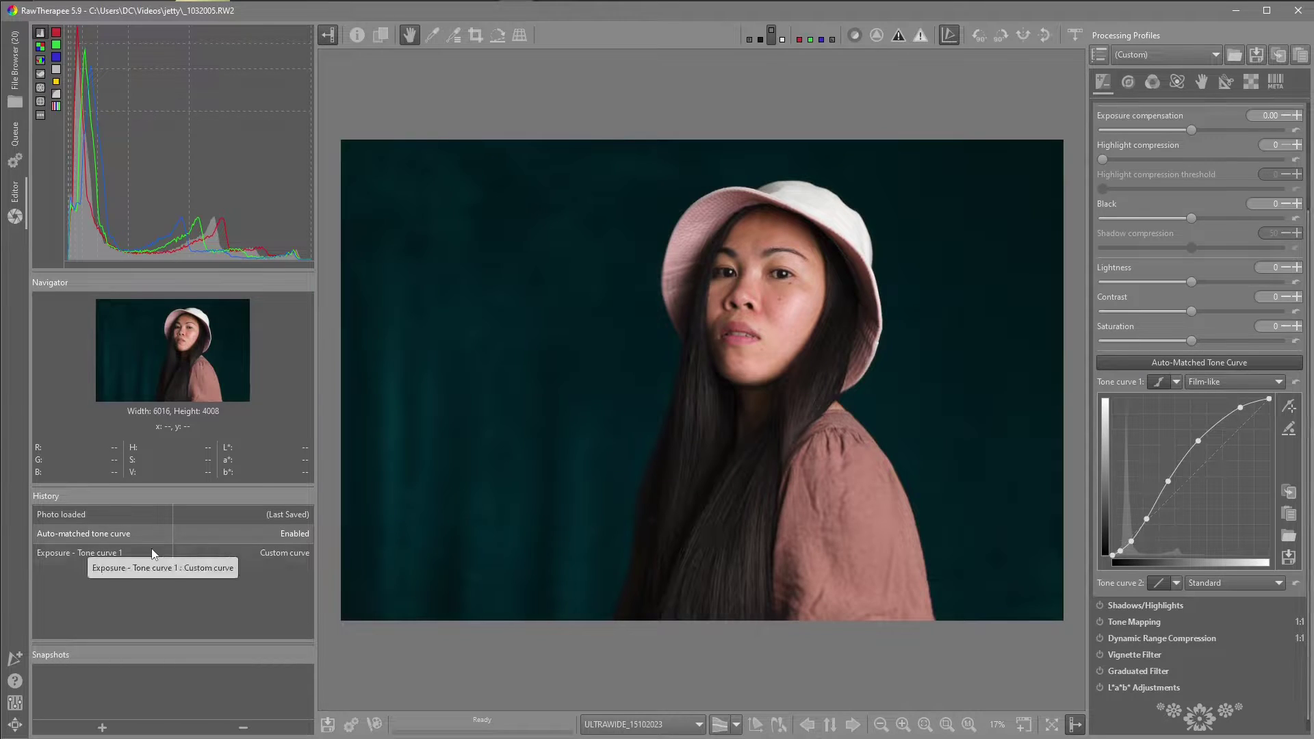
left_click(151, 549)
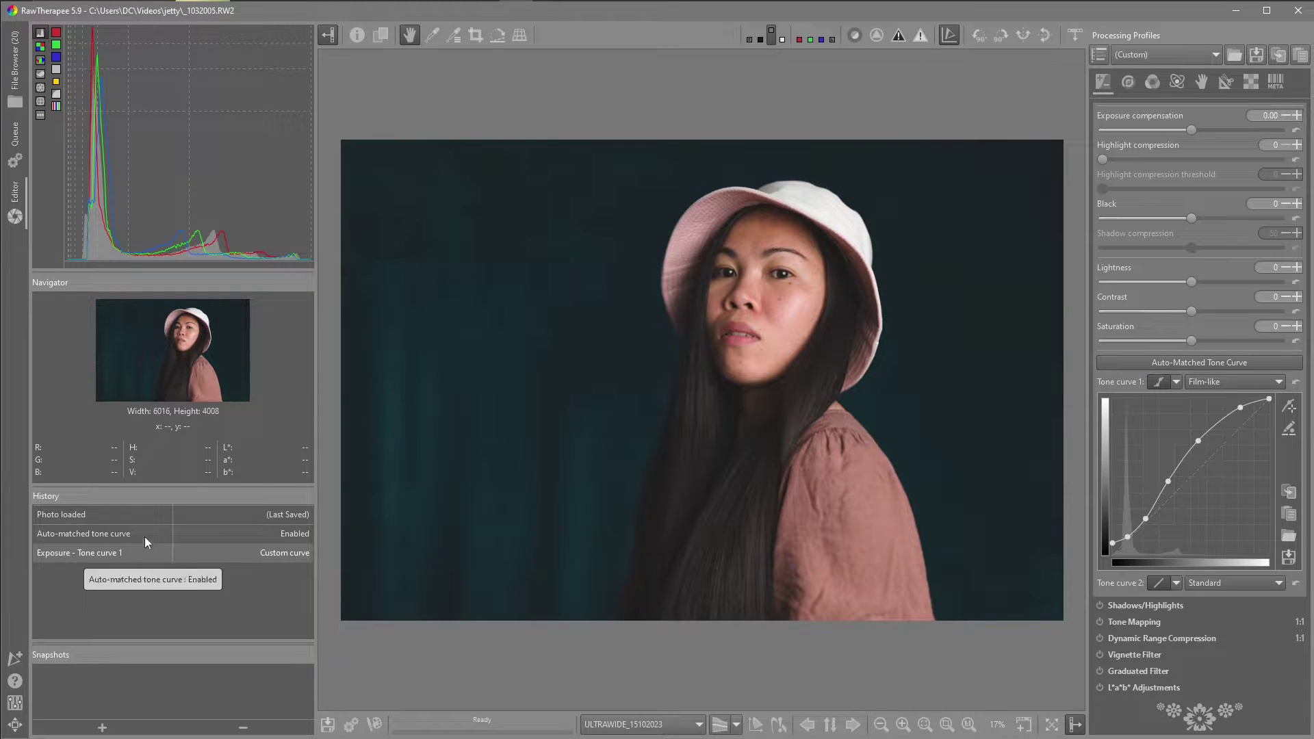
left_click(146, 529)
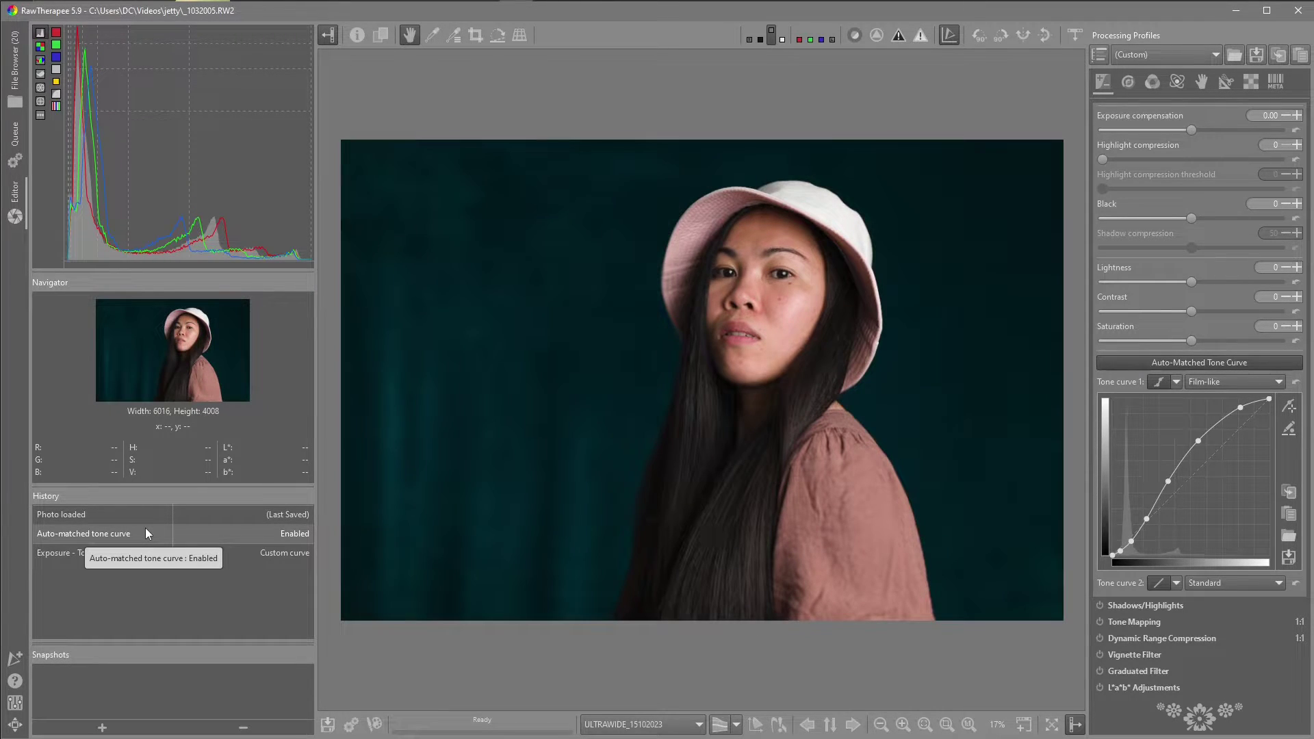
left_click(148, 549)
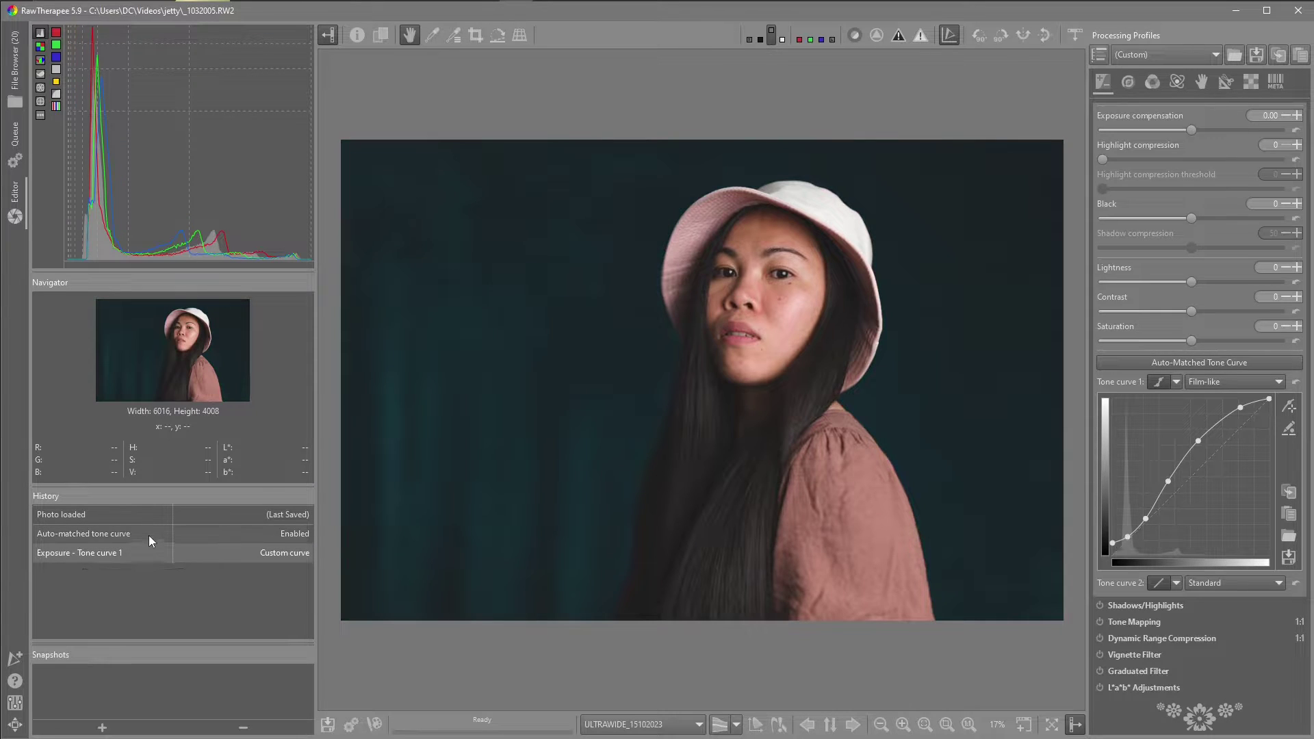
left_click(149, 535)
left_click(145, 552)
left_click(149, 538)
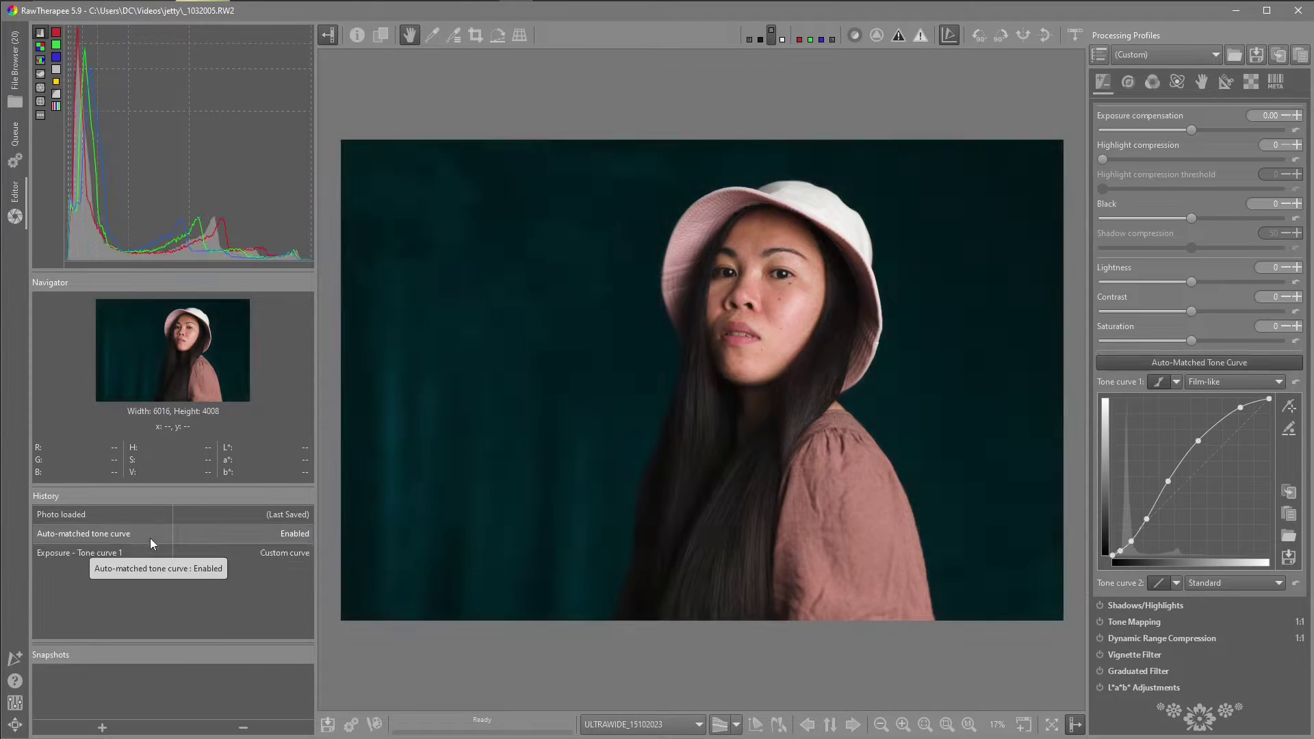
left_click(122, 556)
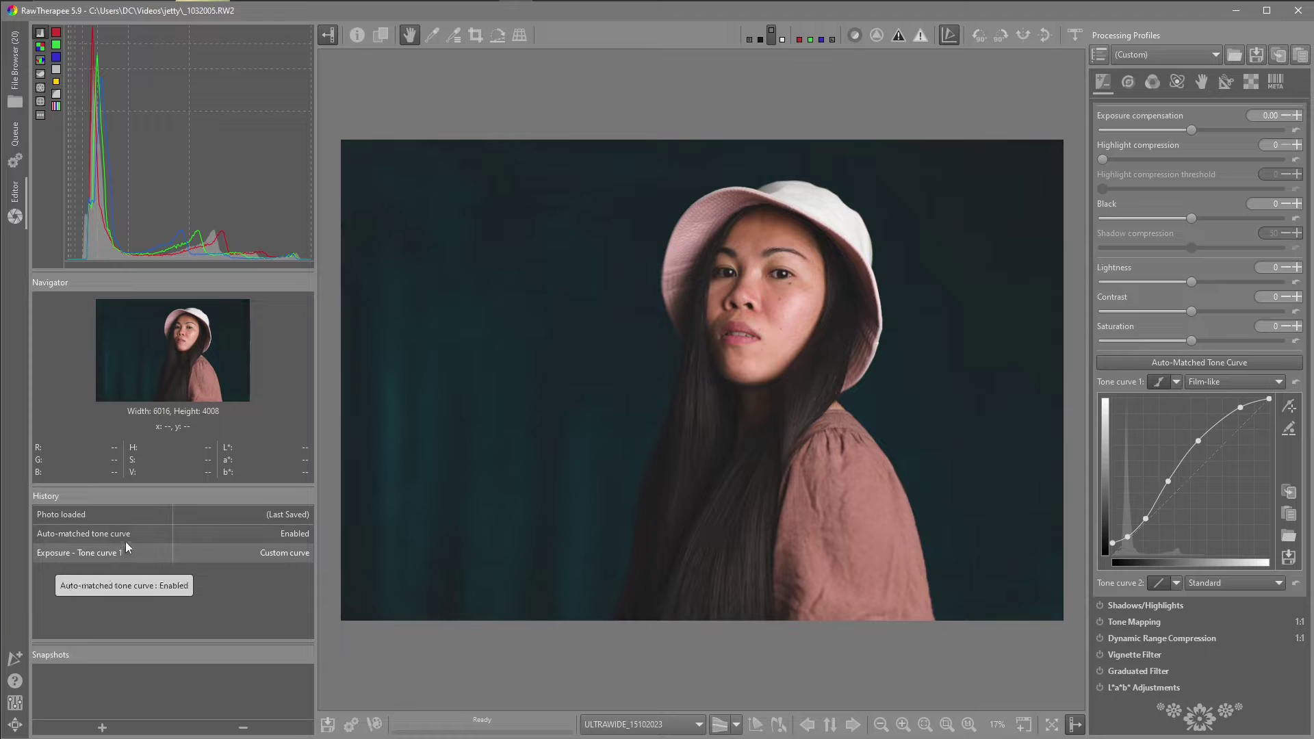
left_click(129, 535)
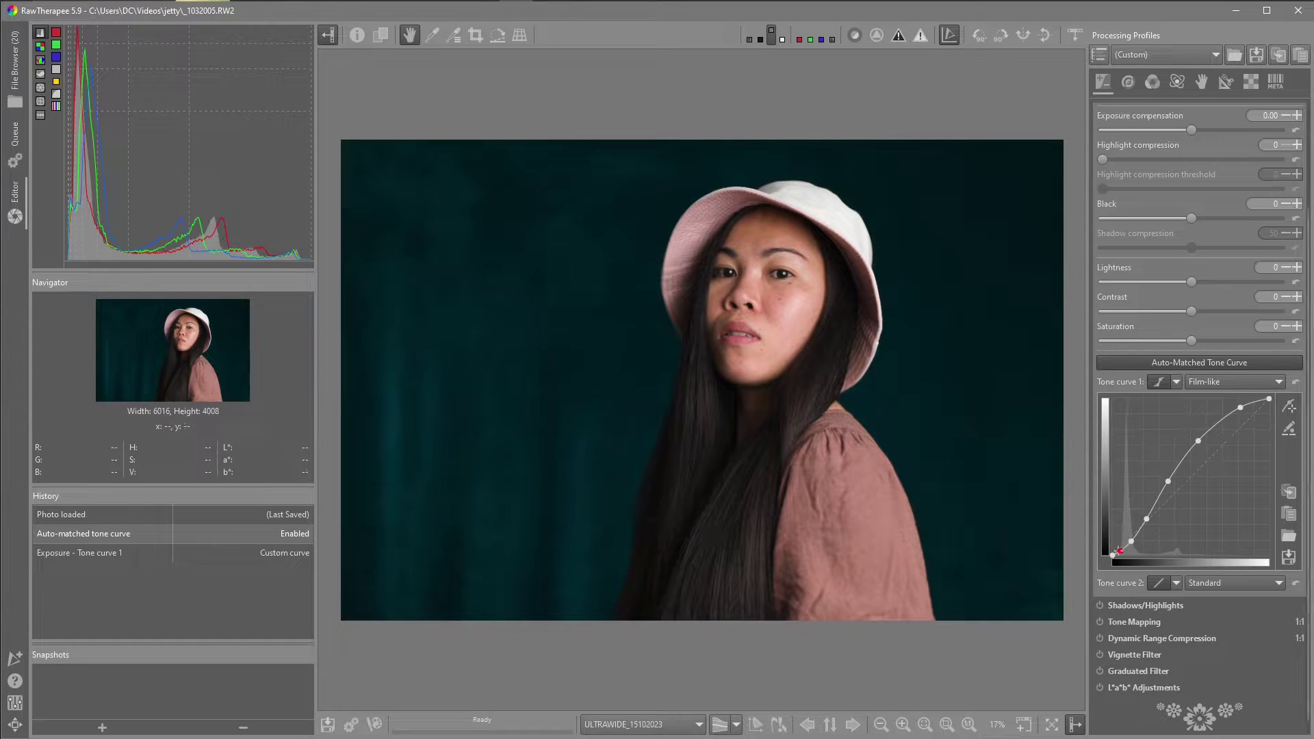
left_click(100, 557)
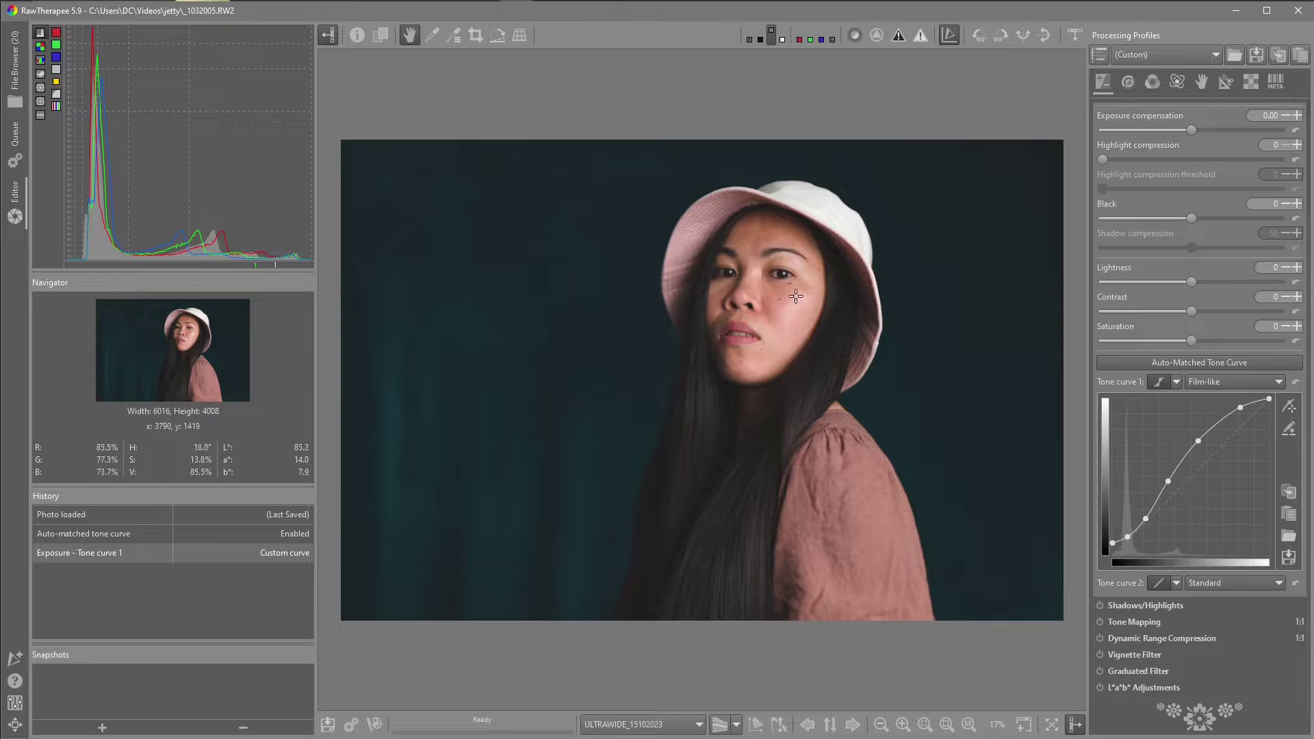
Set tone curve 2 to Parametric, reset it to its defaults and enable editing it directly on the image
left_click(1175, 584)
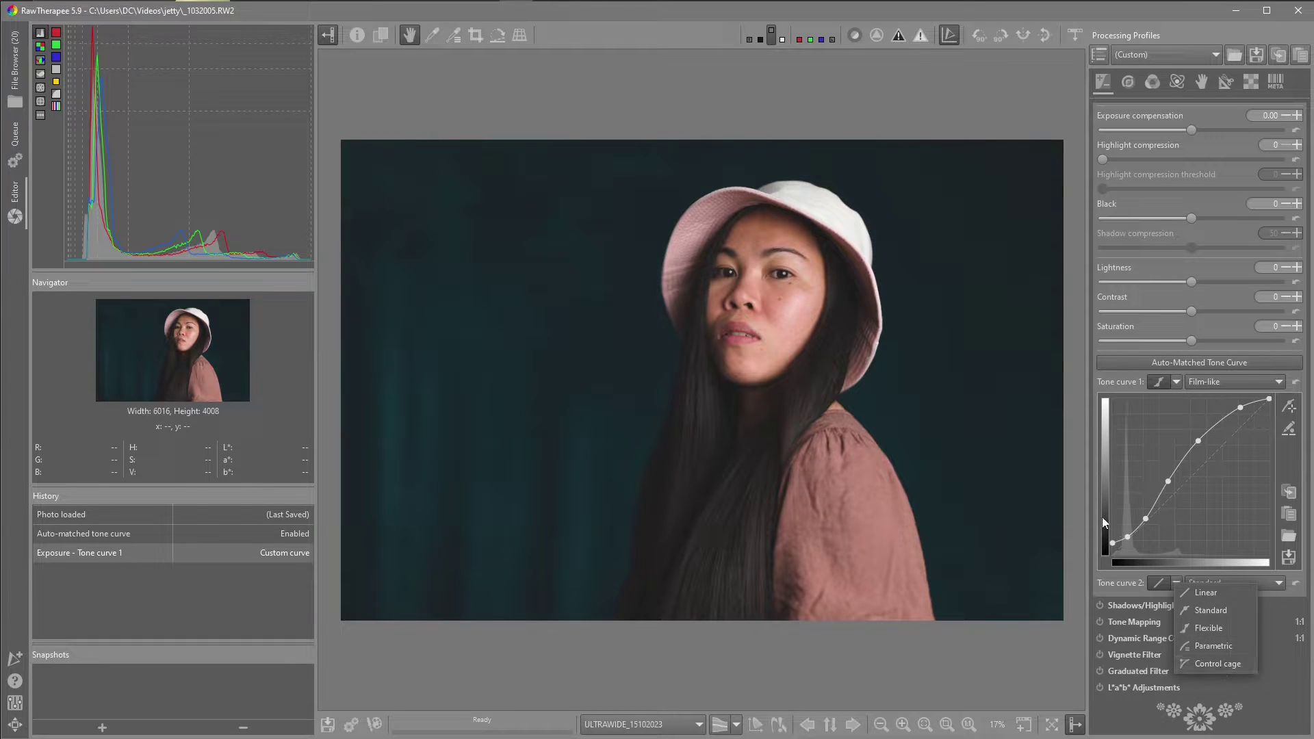
left_click(1220, 644)
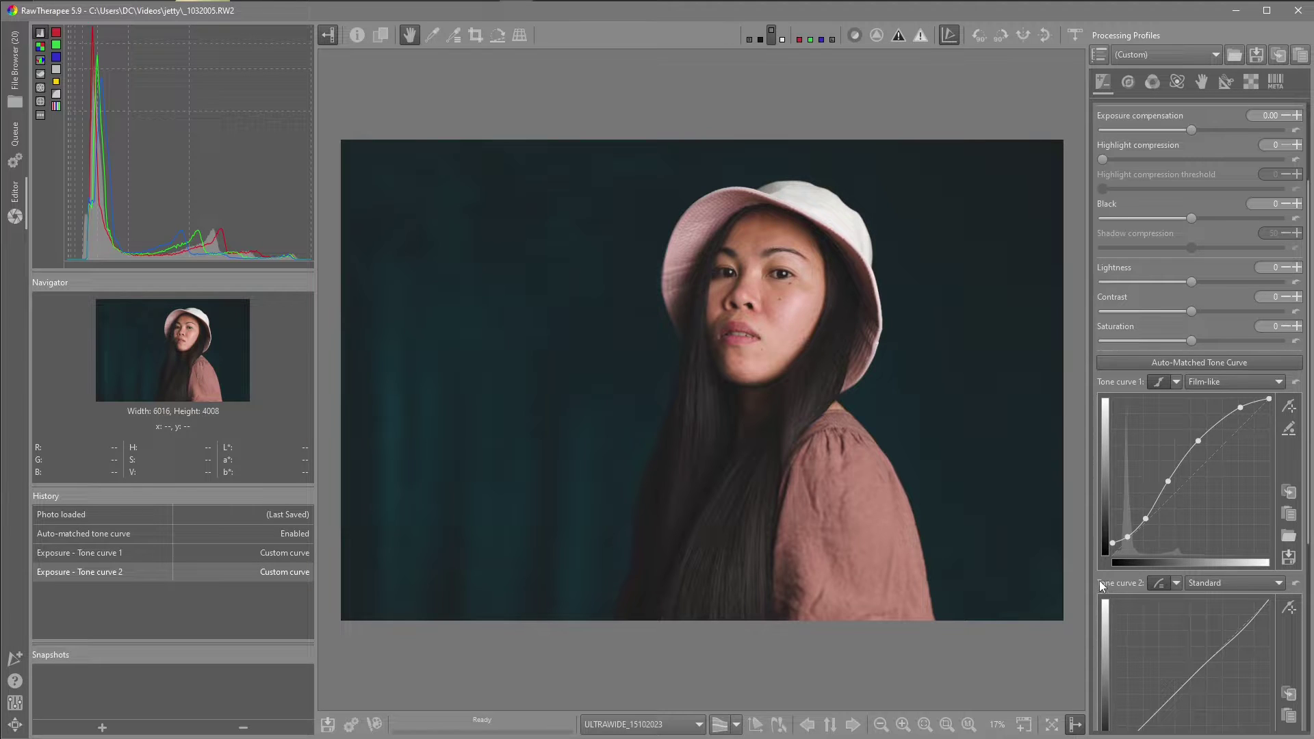
scroll(1099, 580, "down", 3)
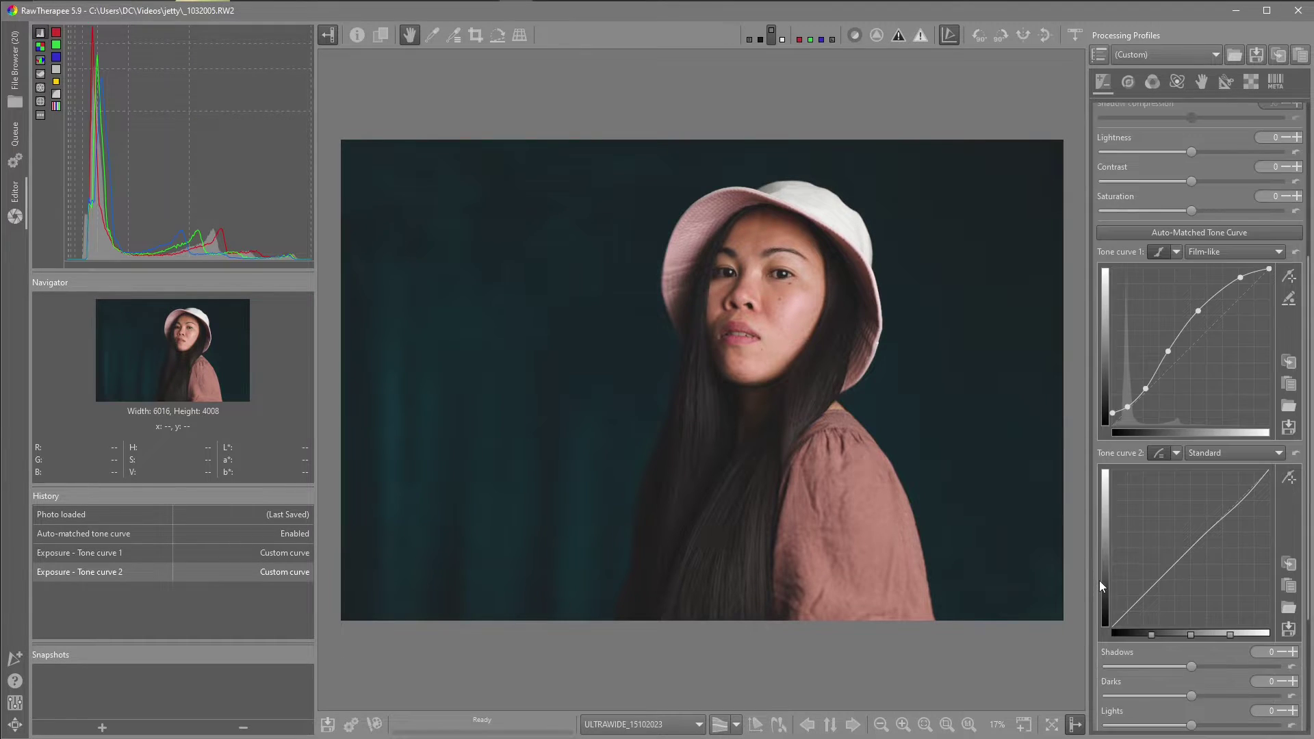
scroll(1100, 572, "down", 2)
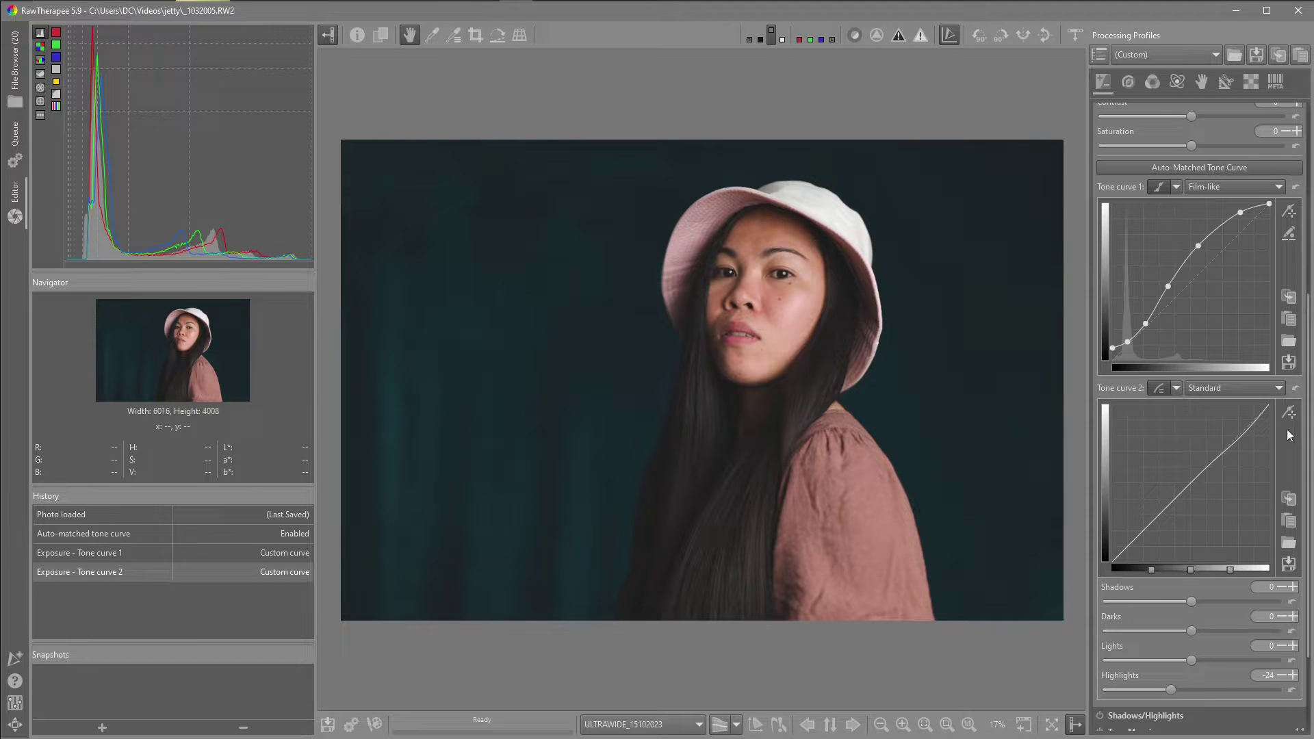
left_click(1295, 388)
left_click(1289, 414)
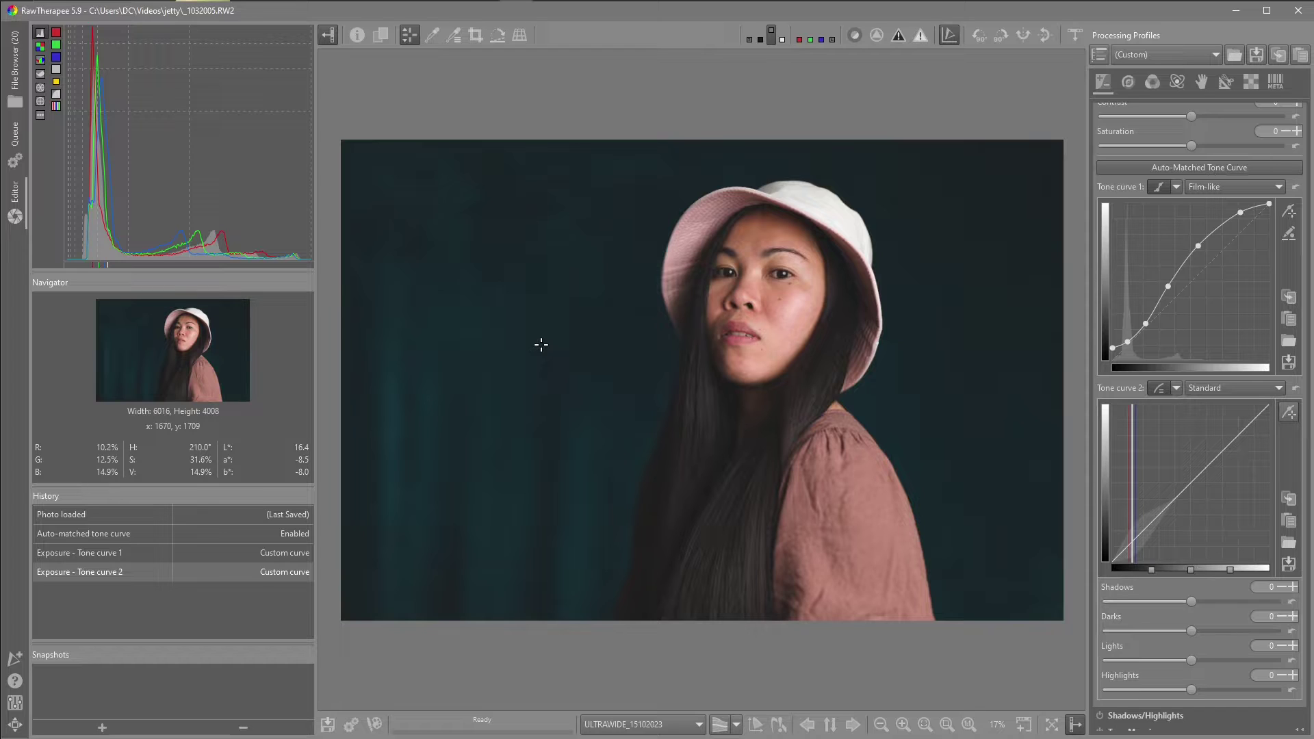
Try the parametric controls of tone curve 2, with Shadows at 27, a shifted shadow range and Highlights at -44
mouse_move(540, 345)
left_mouse_down()
mouse_move(548, 296)
mouse_move(542, 384)
mouse_move(543, 299)
mouse_move(538, 327)
left_mouse_up()
left_click(1291, 602)
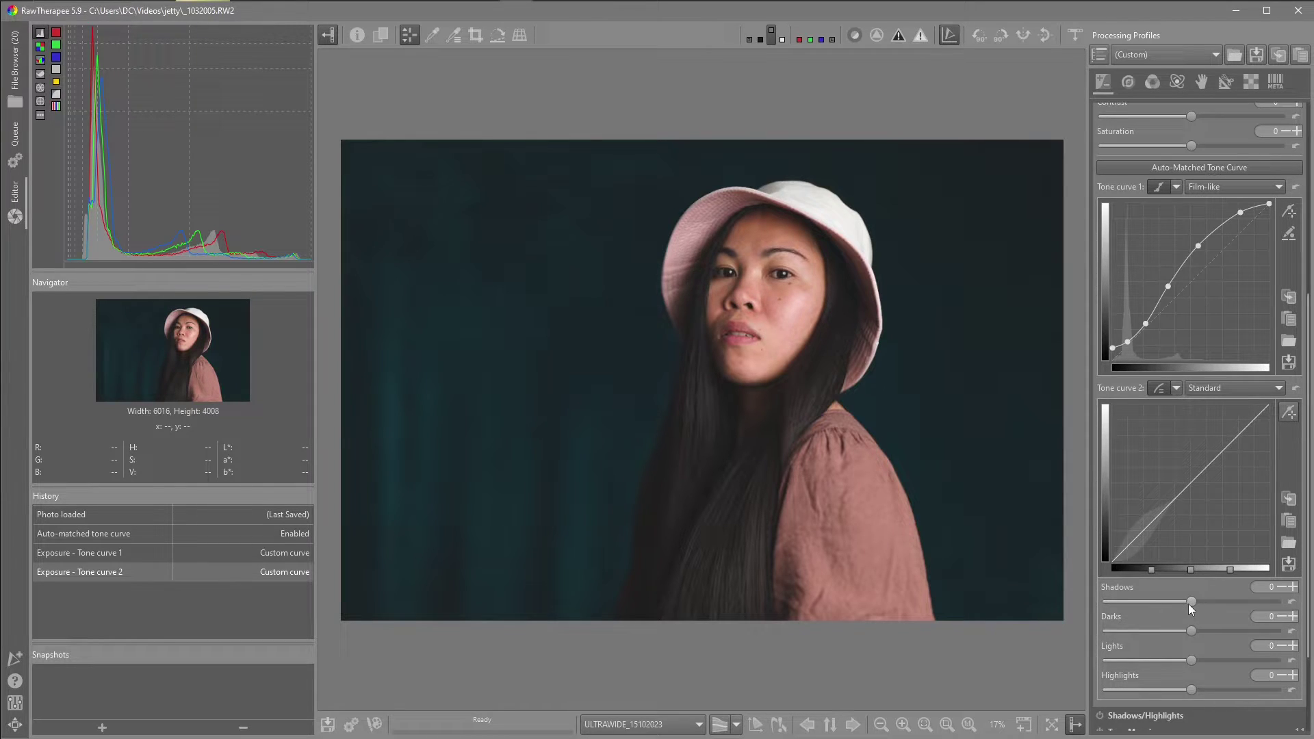
left_click_drag(1190, 602, 1213, 600)
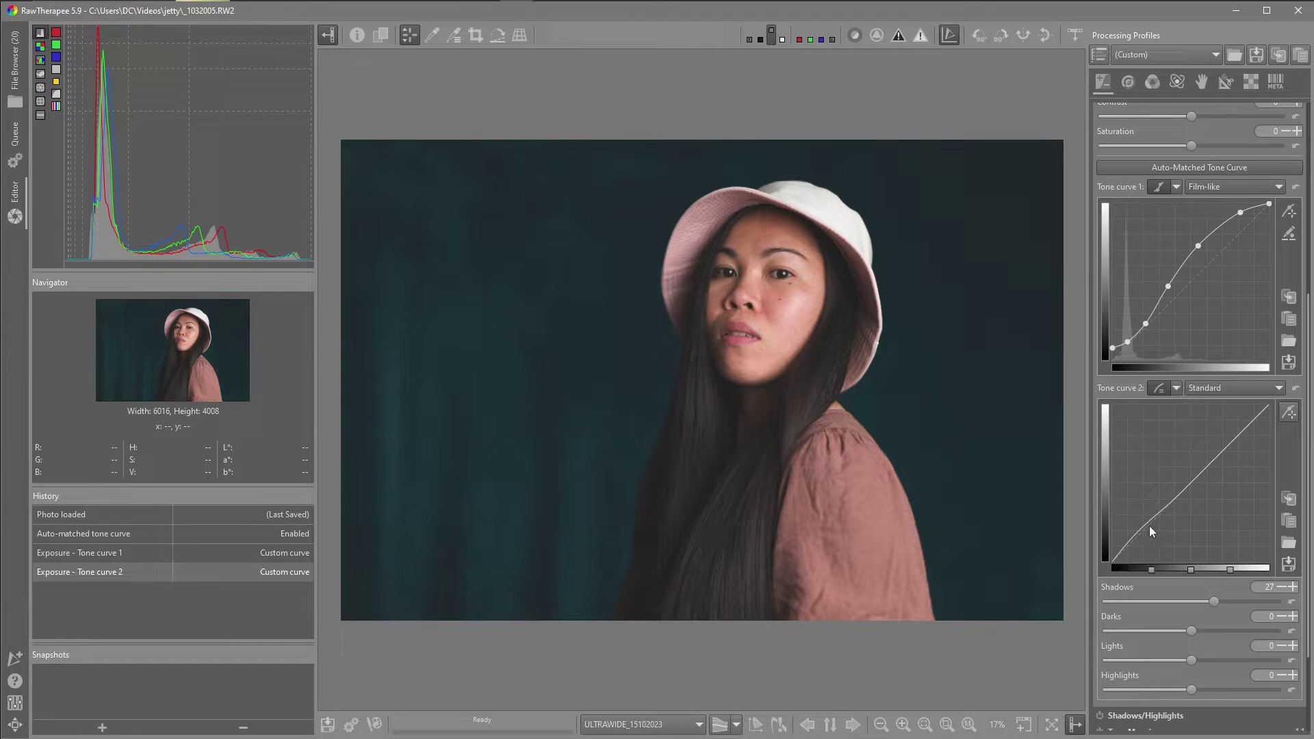
left_click(1151, 569)
mouse_move(1151, 569)
left_mouse_down()
mouse_move(1130, 572)
mouse_move(1142, 572)
left_mouse_up()
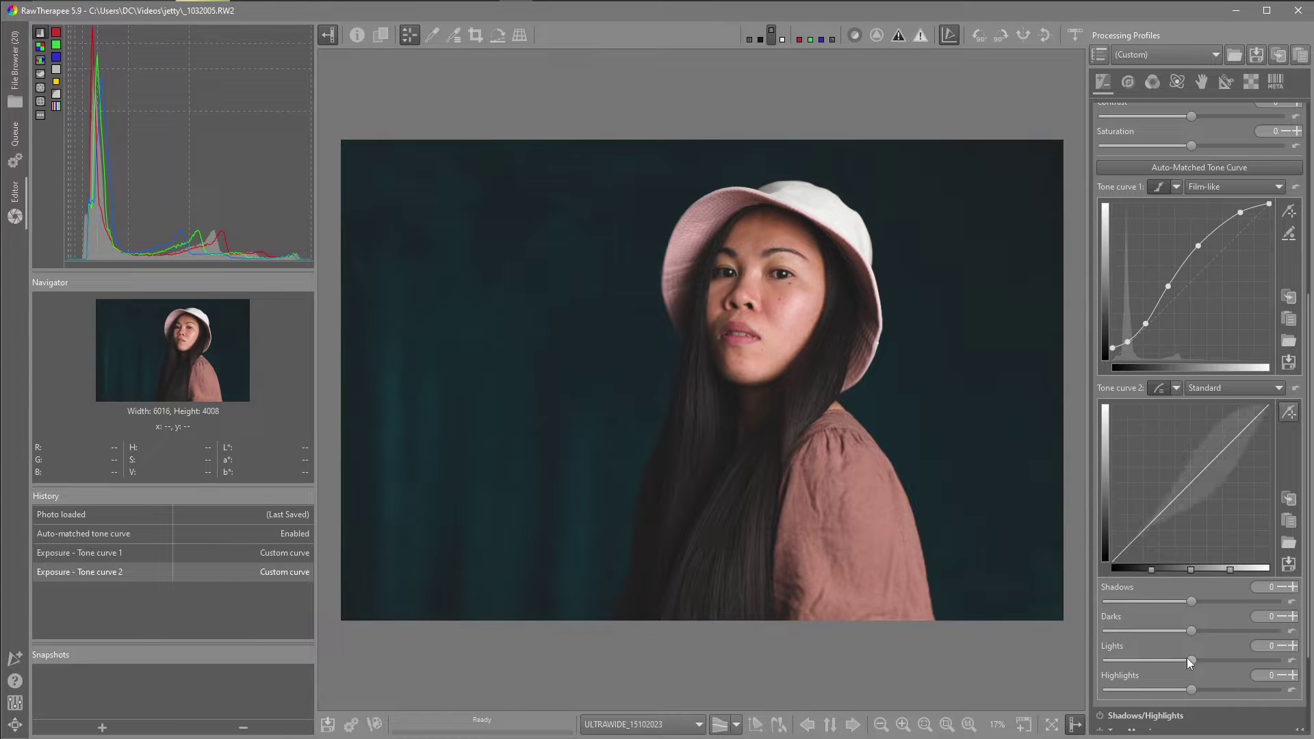
left_click_drag(1191, 659, 1152, 693)
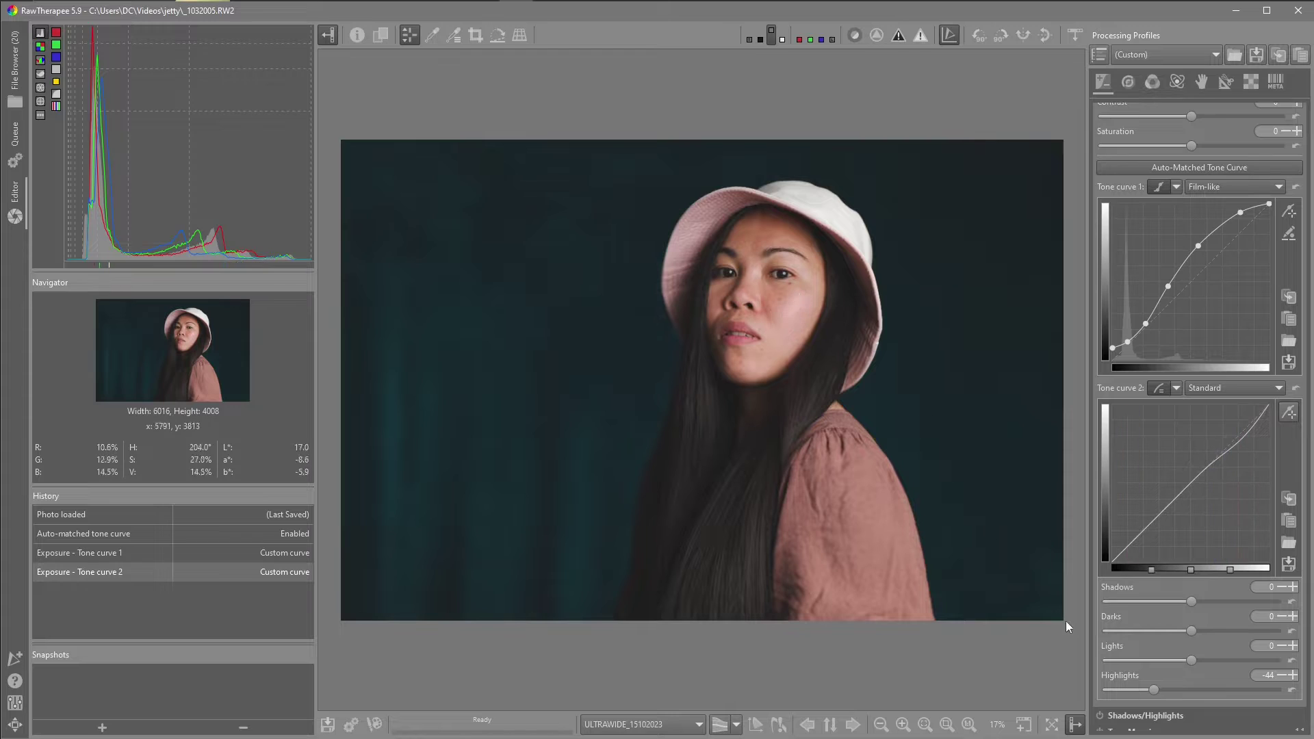
left_click_drag(1157, 691, 1191, 691)
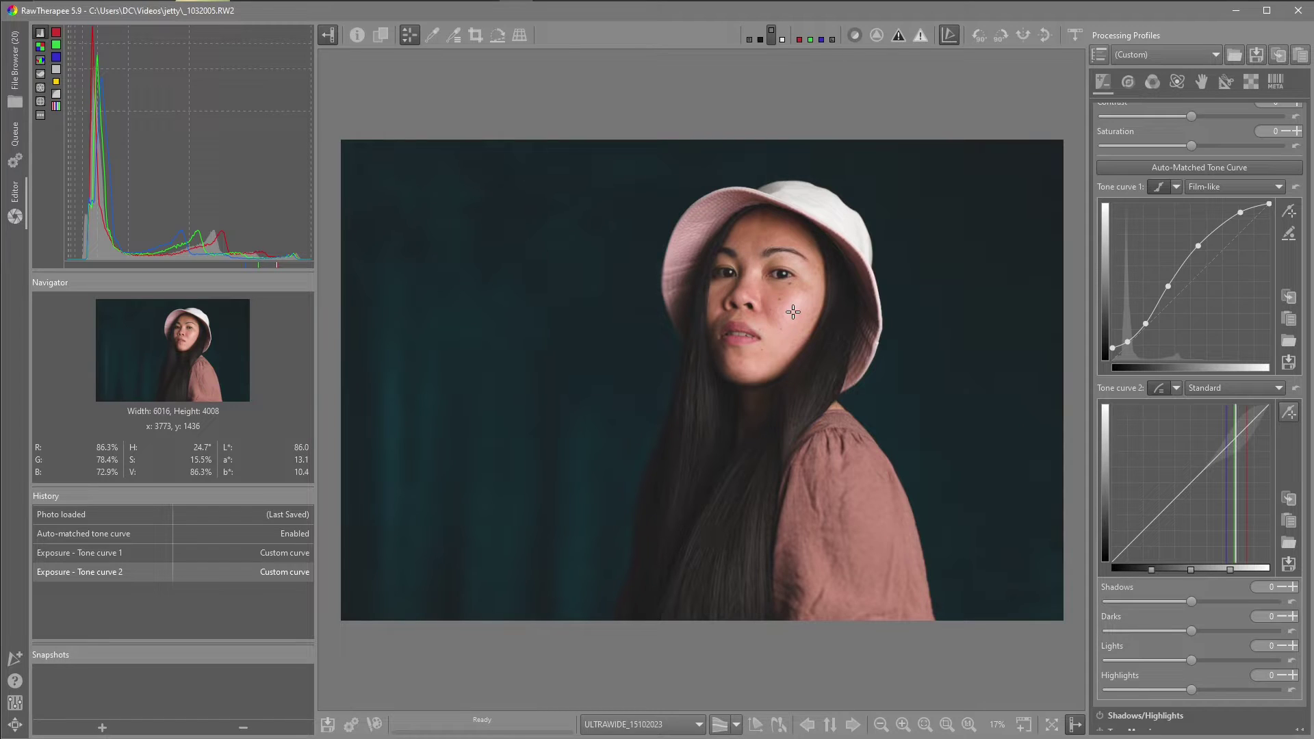
Set the Highlights of tone curve 2 to -11 and compare the result with the previous tone curve 1 history state
key("Left")
key("Left")
key("Left")
key("Left")
key("Left")
key("Left")
key("Left")
key("Left")
key("Left")
key("Left")
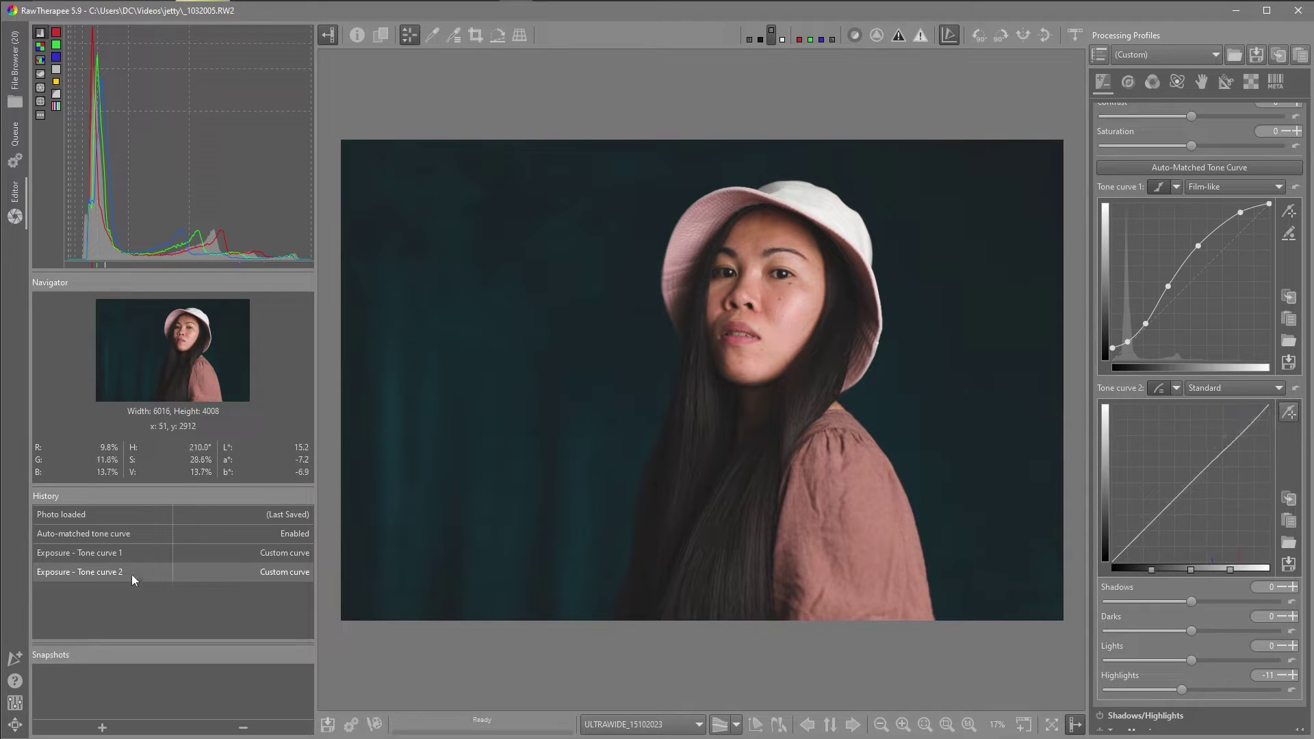
left_click(117, 555)
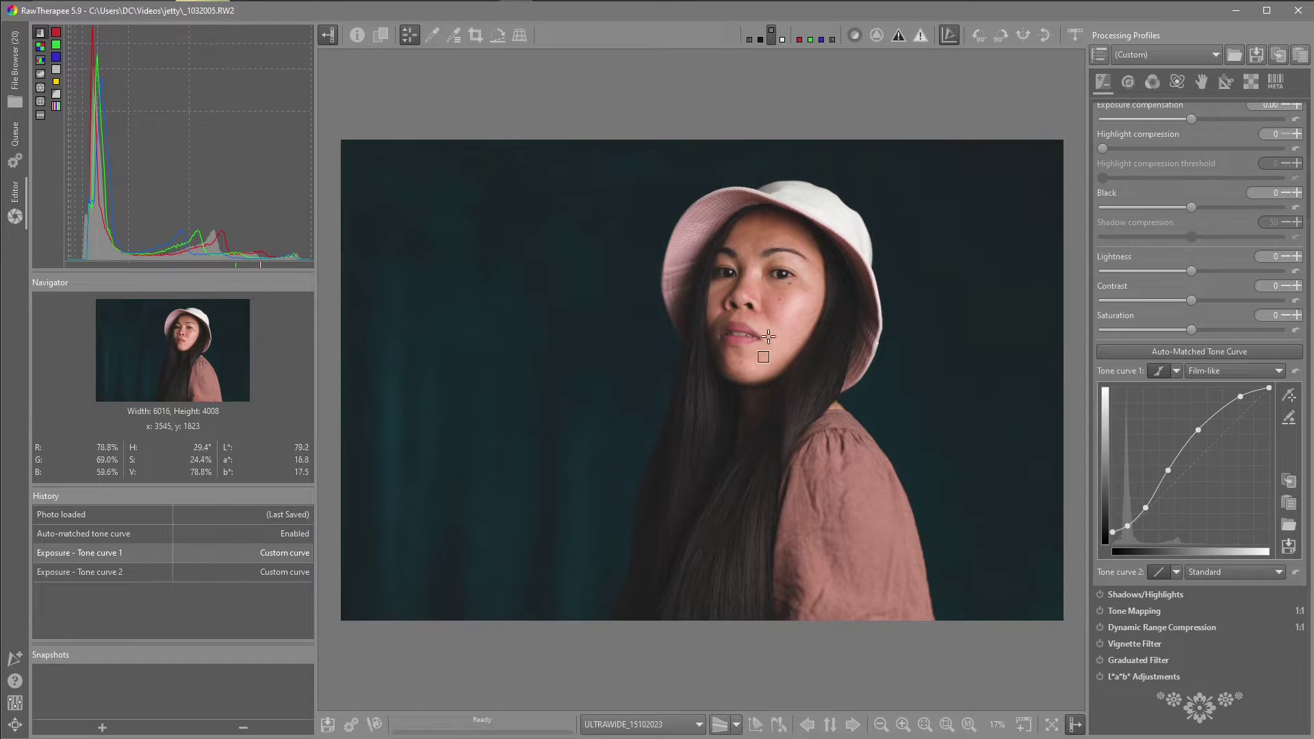
left_click(110, 573)
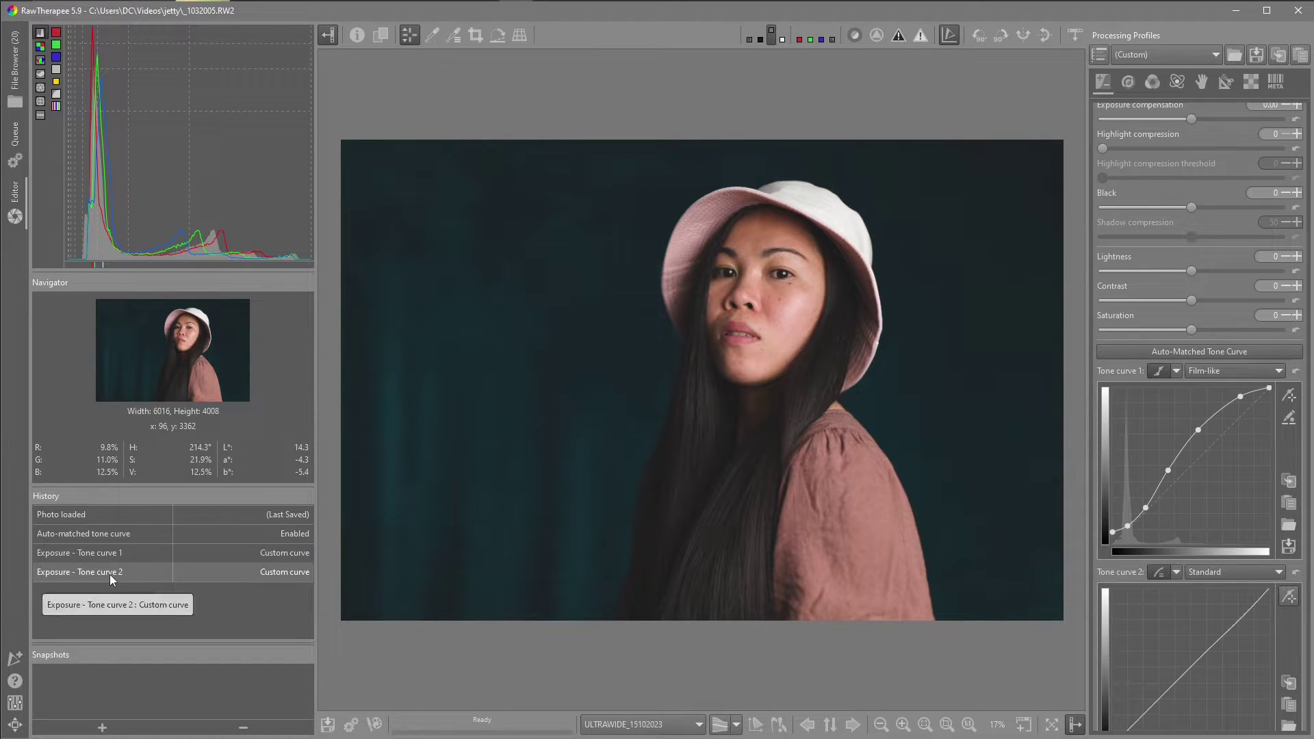
left_click(117, 555)
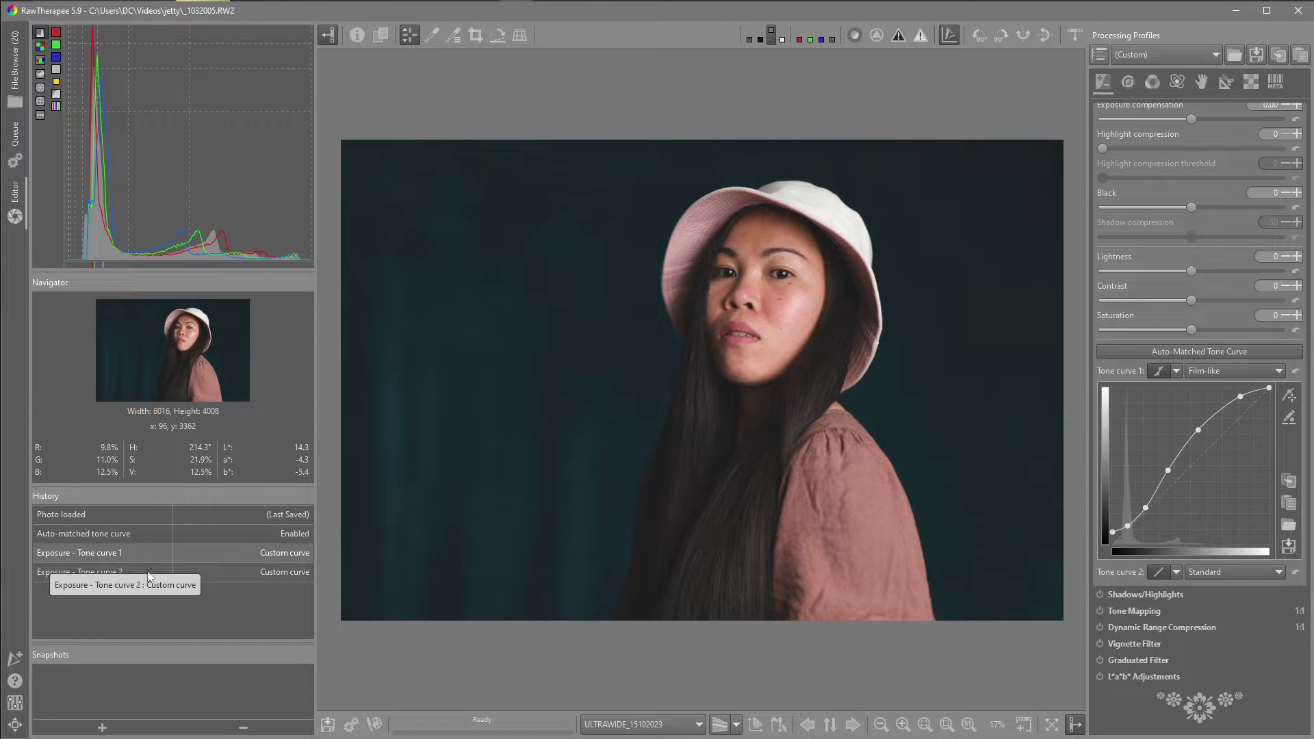
left_click(125, 573)
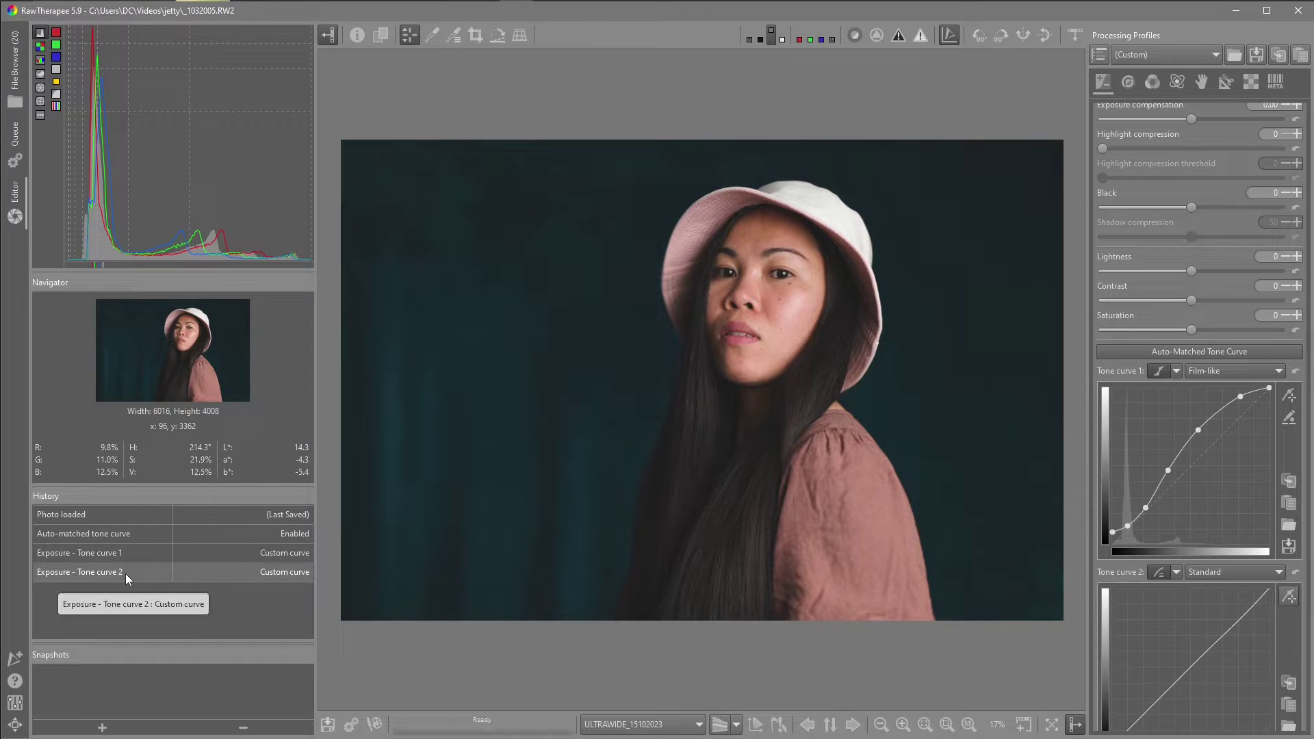
Remove the midtone point between the shadow and highlight points of tone curve 1
left_click_drag(1168, 471, 1198, 479)
left_click(1168, 471)
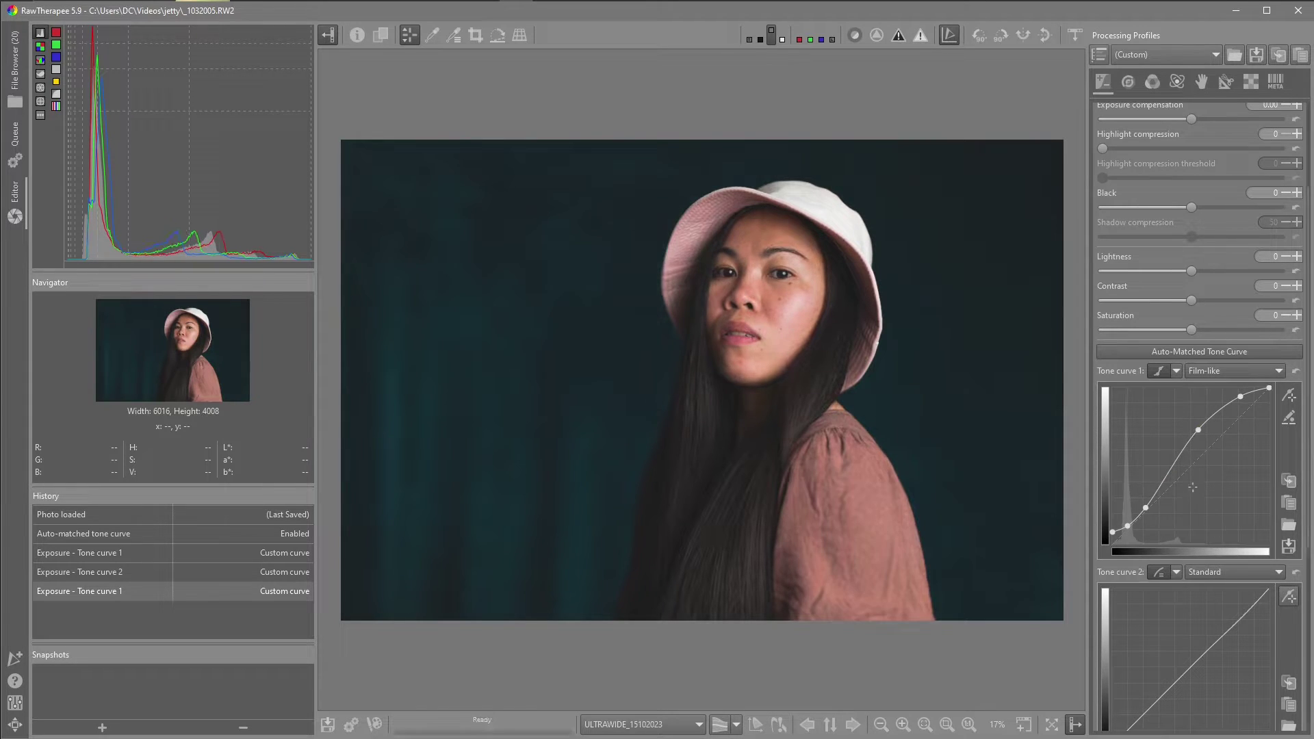
Try brightening and darkening the teal backdrop with an on-image point in the HSV Equalizer's Value channel, and reset the curve
left_click(1154, 83)
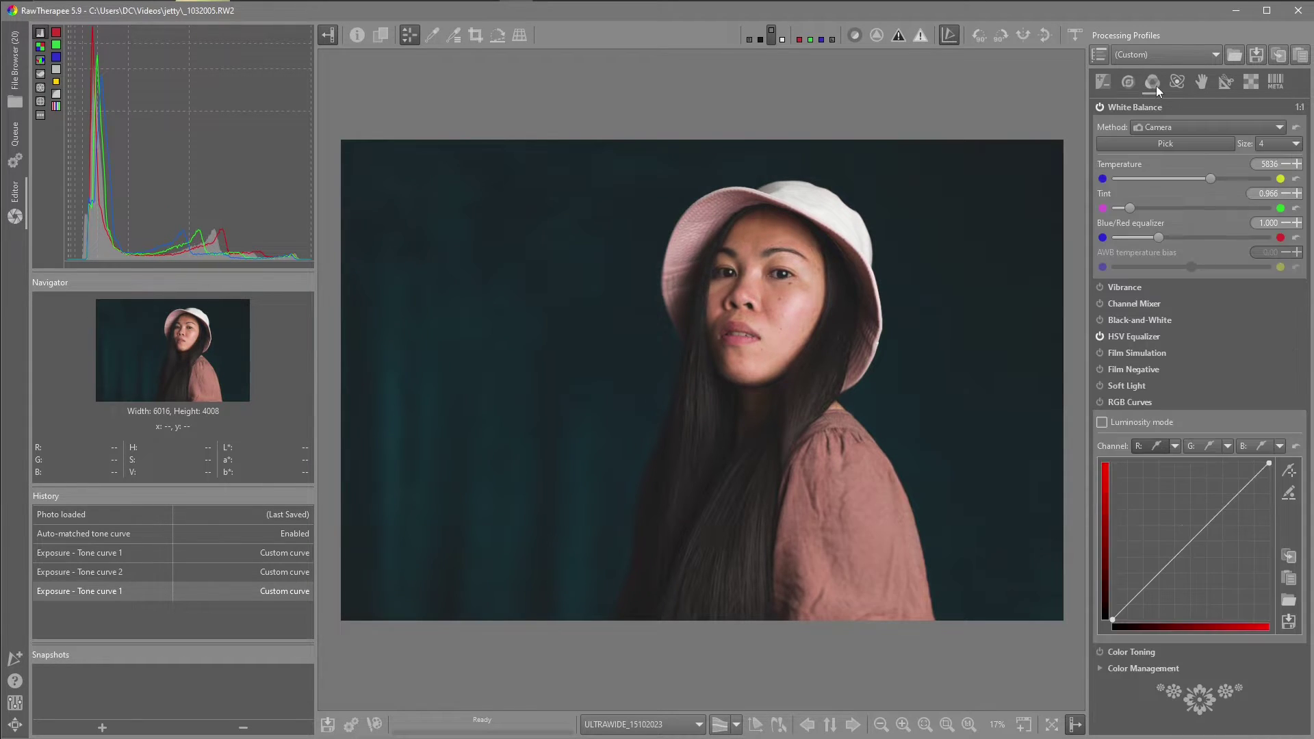
left_click(1149, 336)
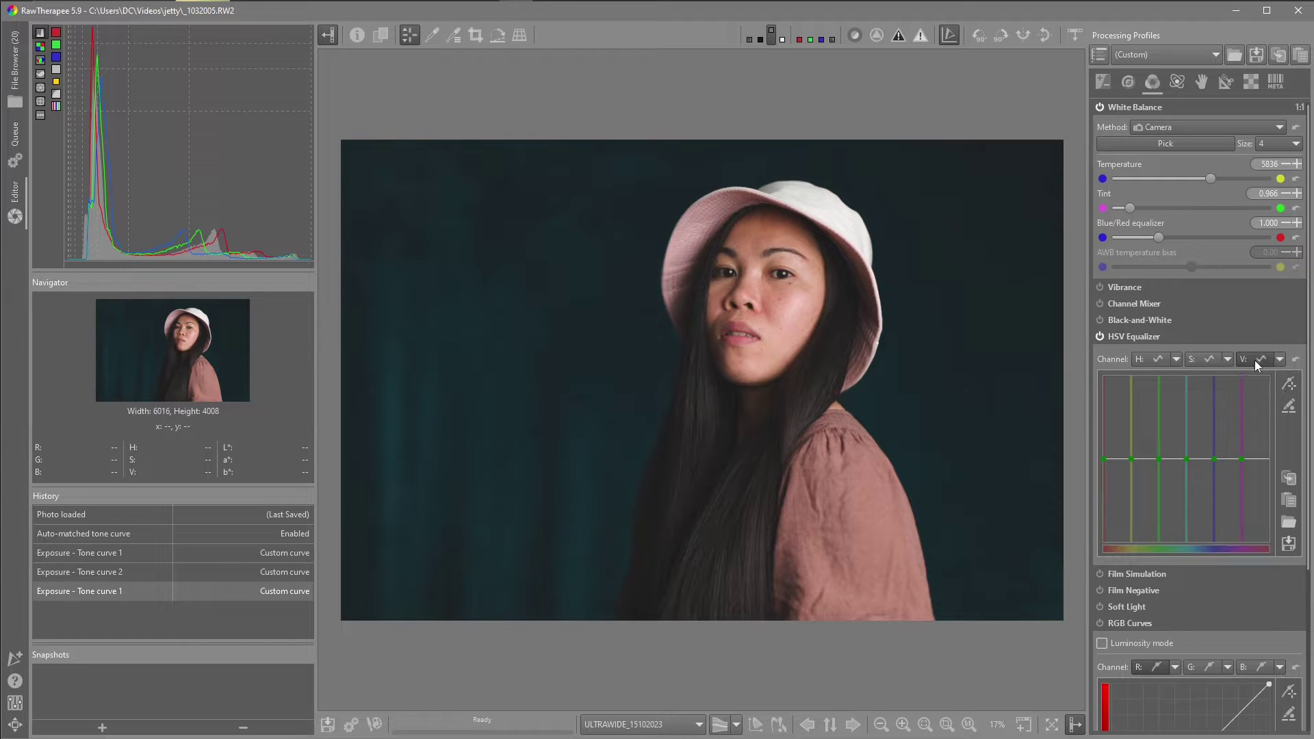
left_click(1289, 386)
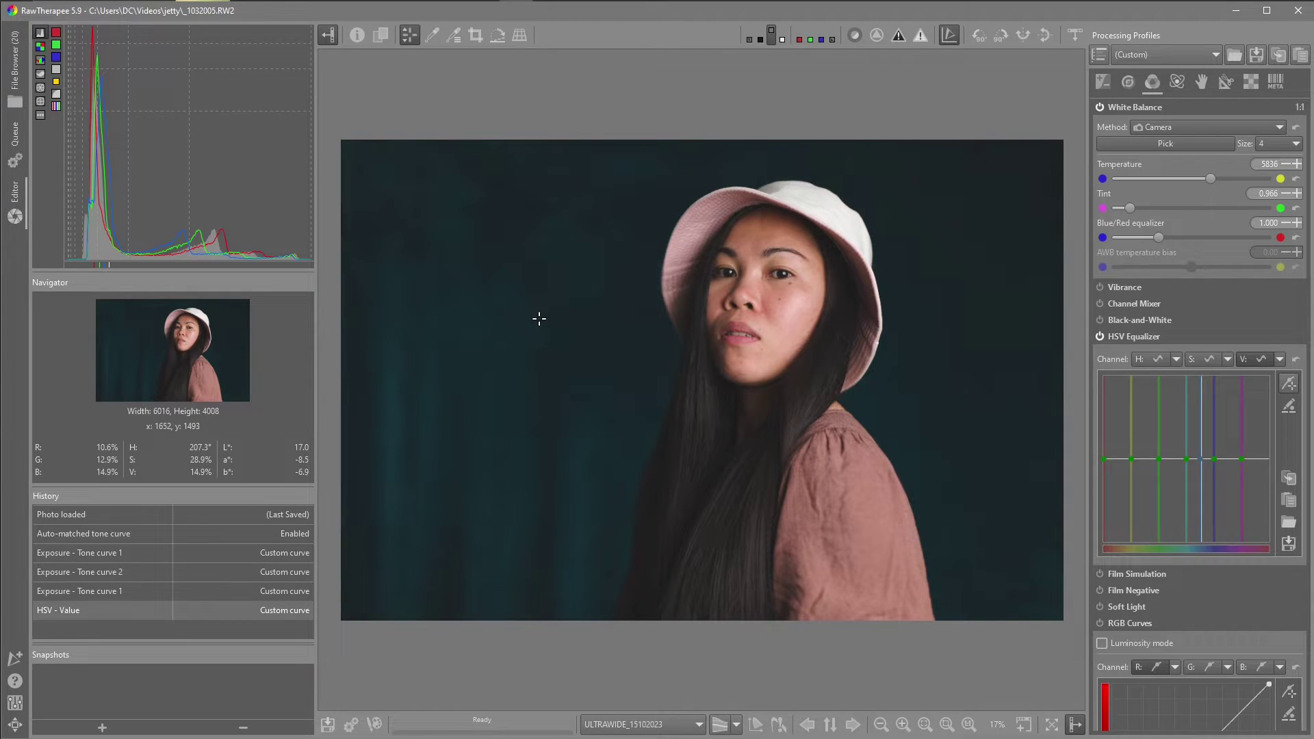
left_click_drag(540, 316, 537, 219)
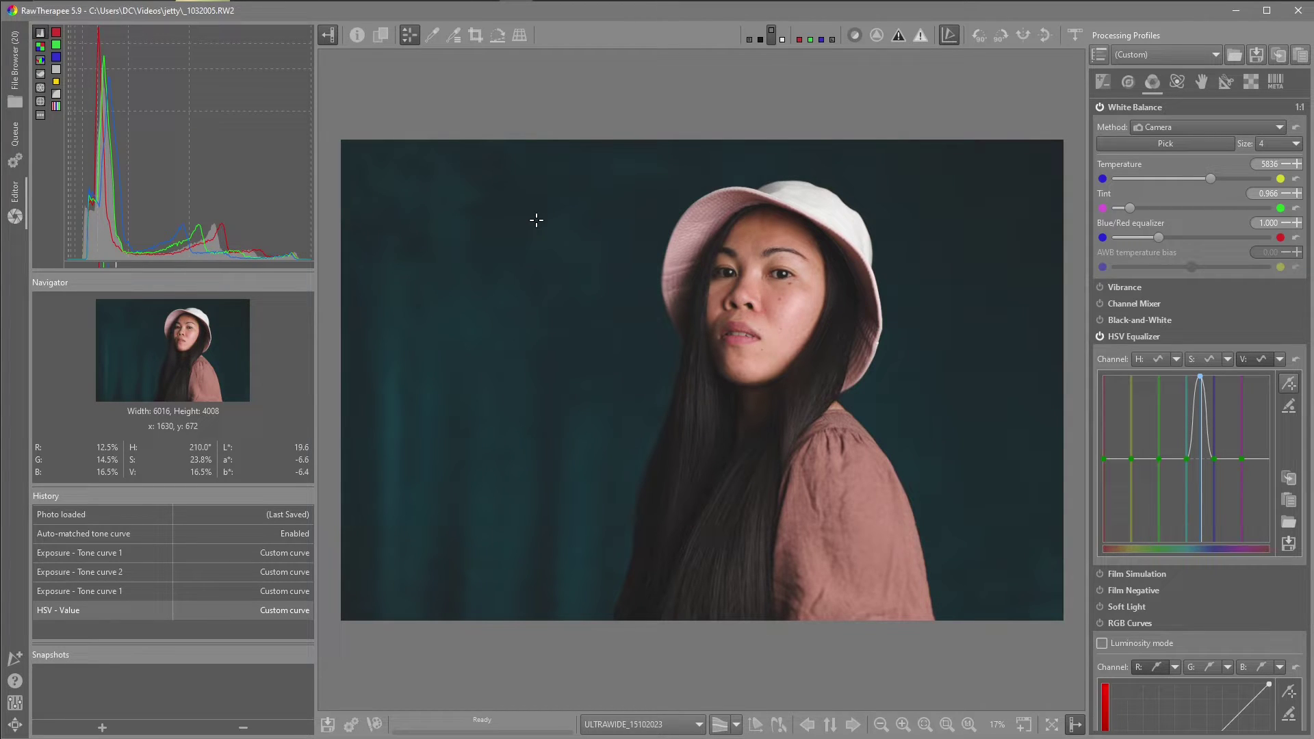
left_click_drag(537, 220, 528, 445)
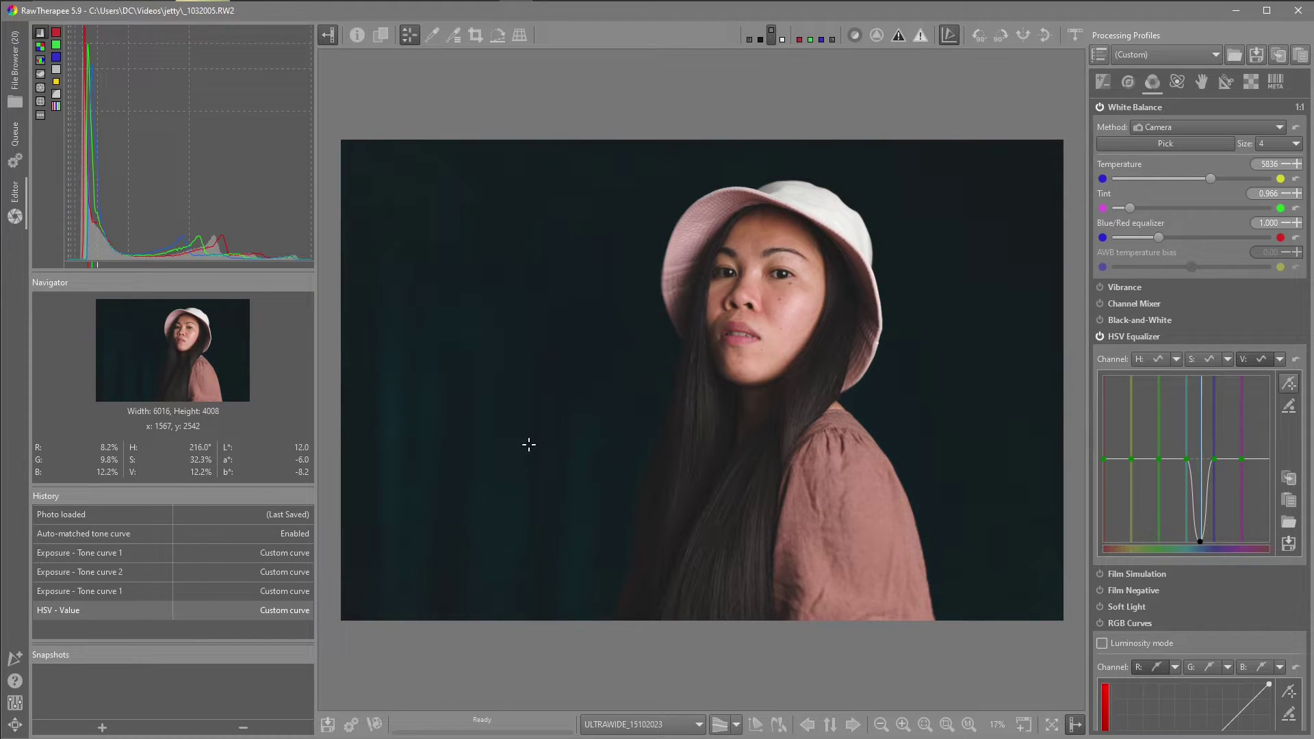
left_click_drag(529, 445, 536, 212)
left_click(1297, 360)
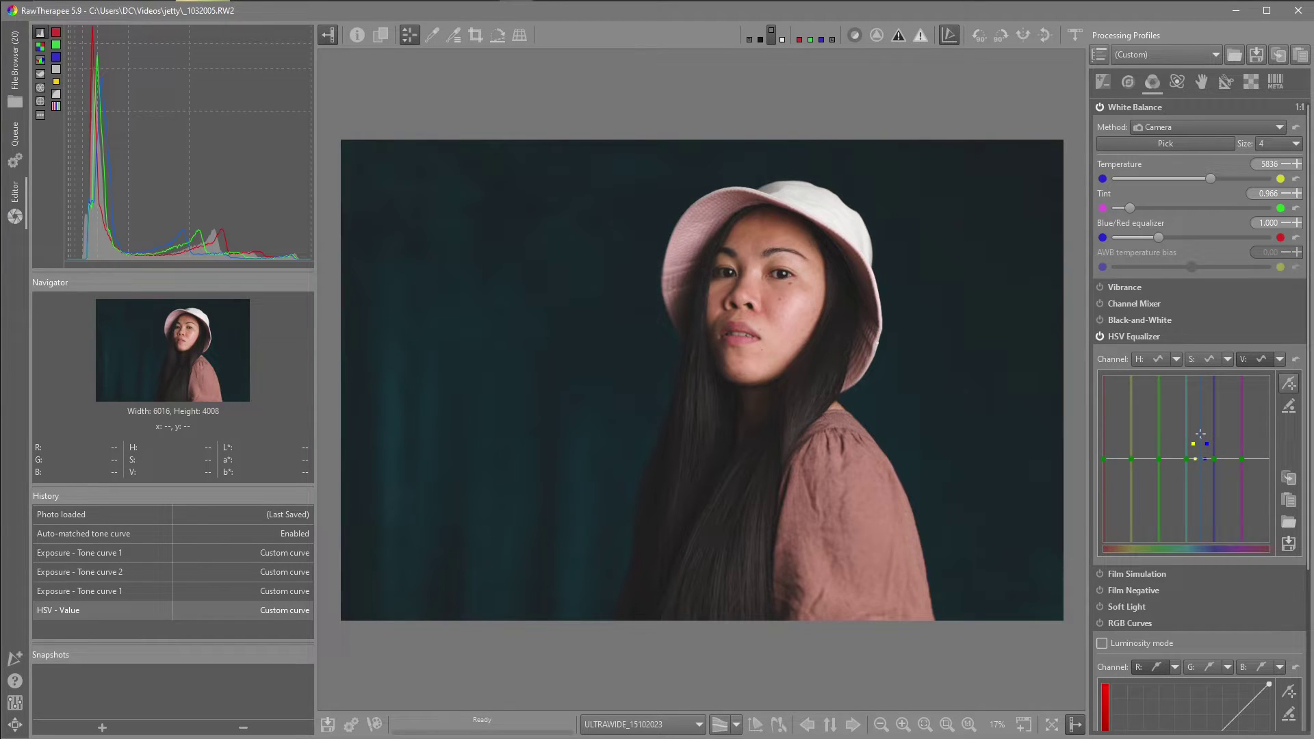
mouse_move(1197, 442)
left_mouse_down()
mouse_move(1199, 407)
mouse_move(1194, 457)
left_mouse_up()
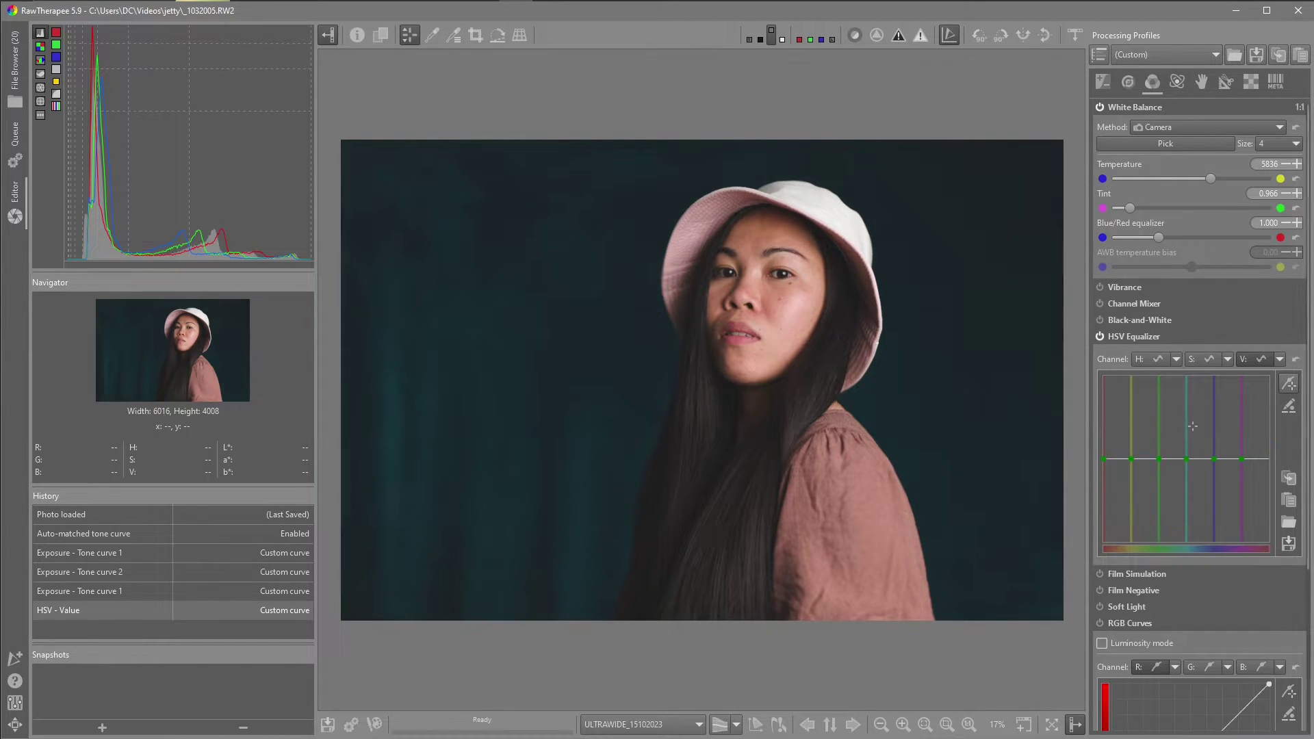
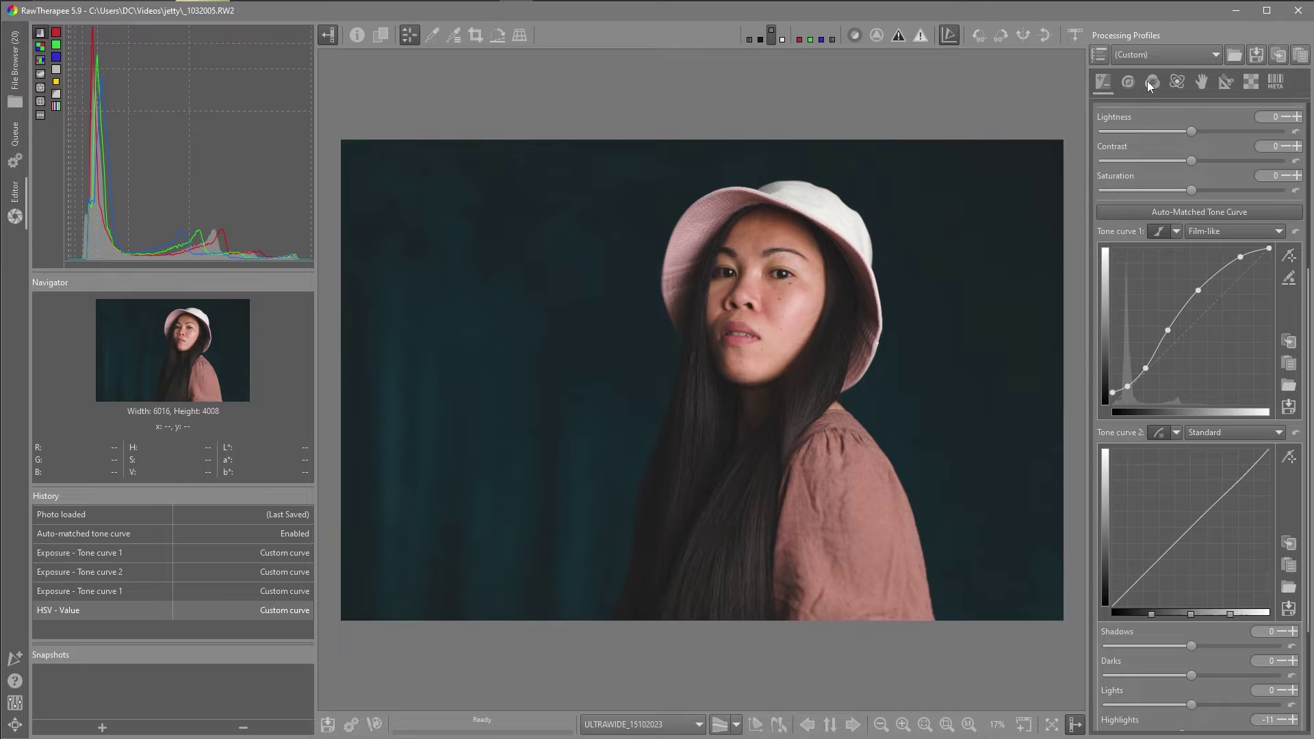
Enable Film Simulation and try the Kodak Portra 400 UC 1 - color film on the portrait
left_click(1146, 81)
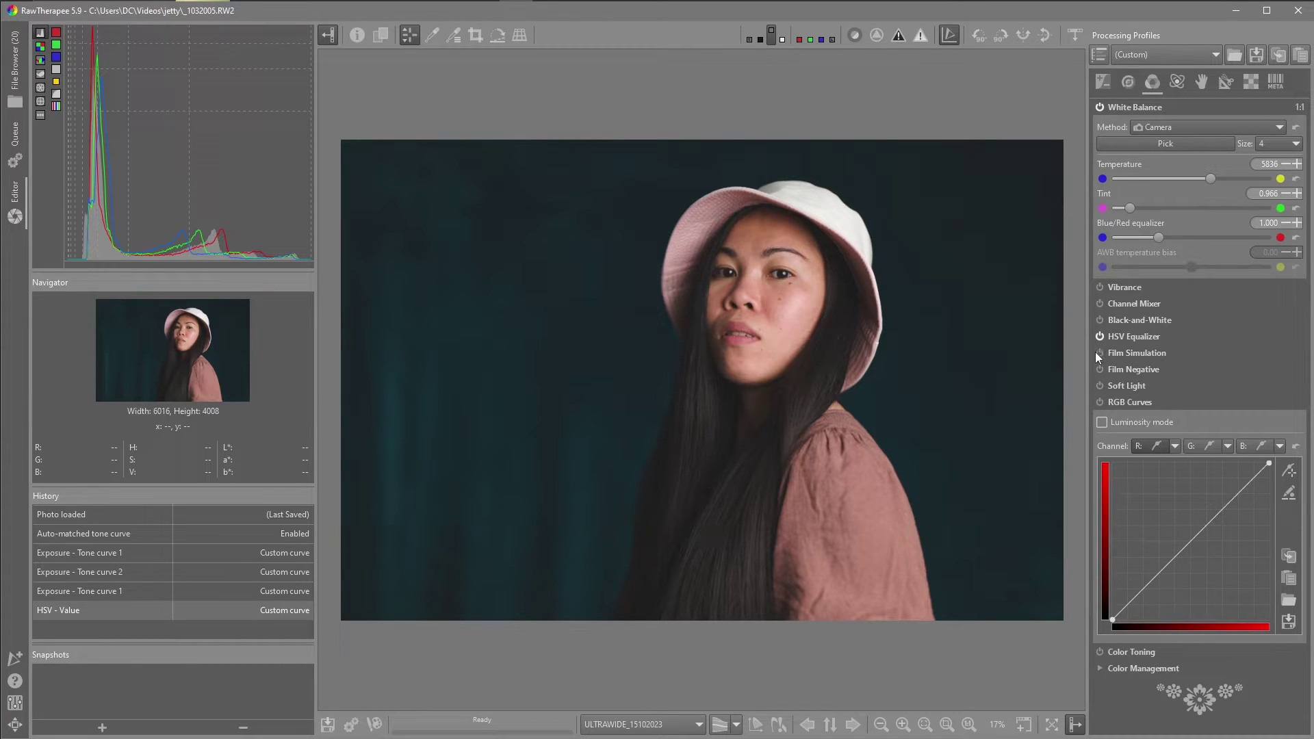
left_click(1133, 402)
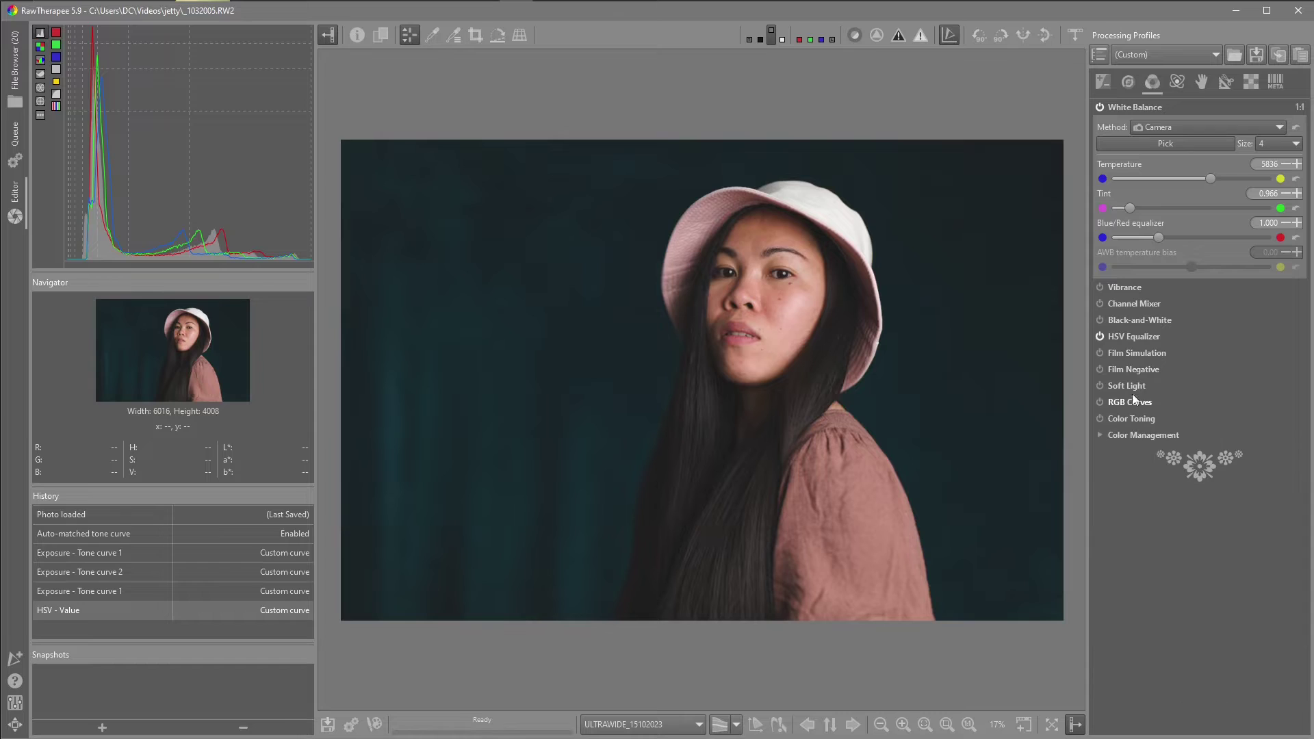
left_click(1131, 351)
left_click(1098, 354)
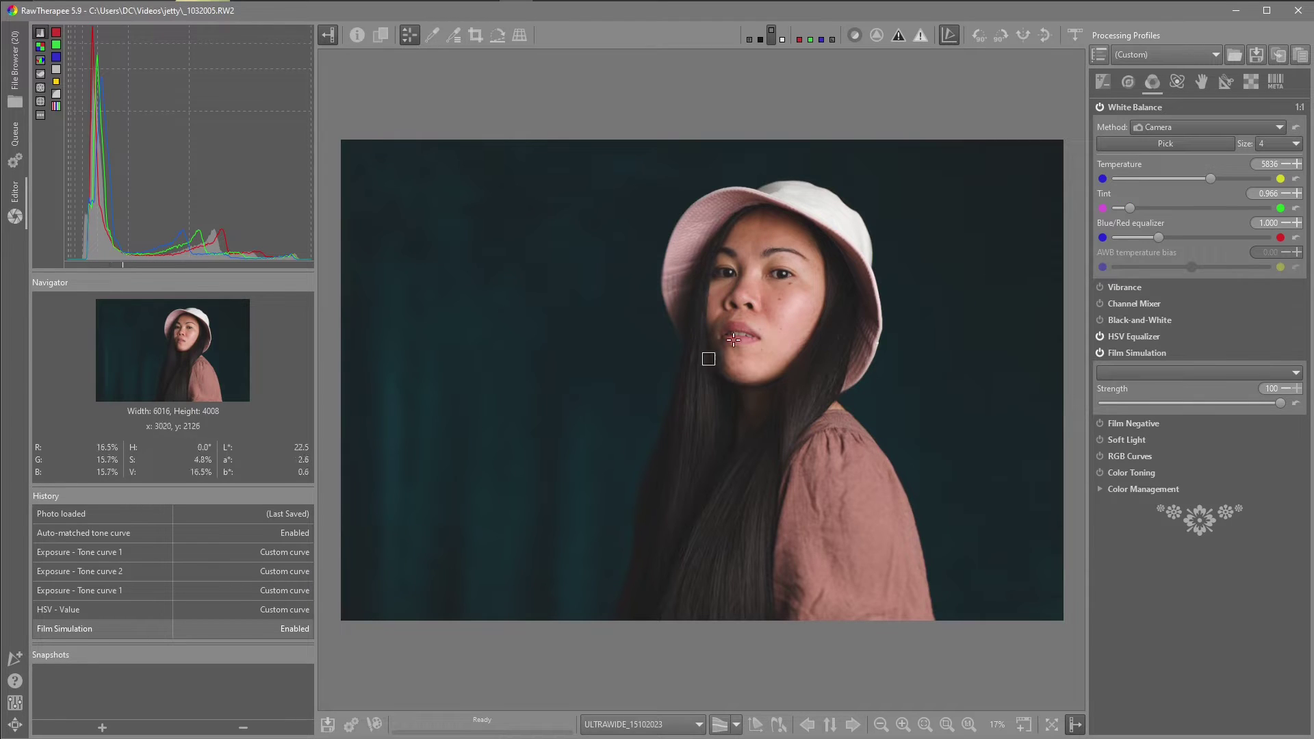
left_click(1148, 372)
mouse_move(1188, 371)
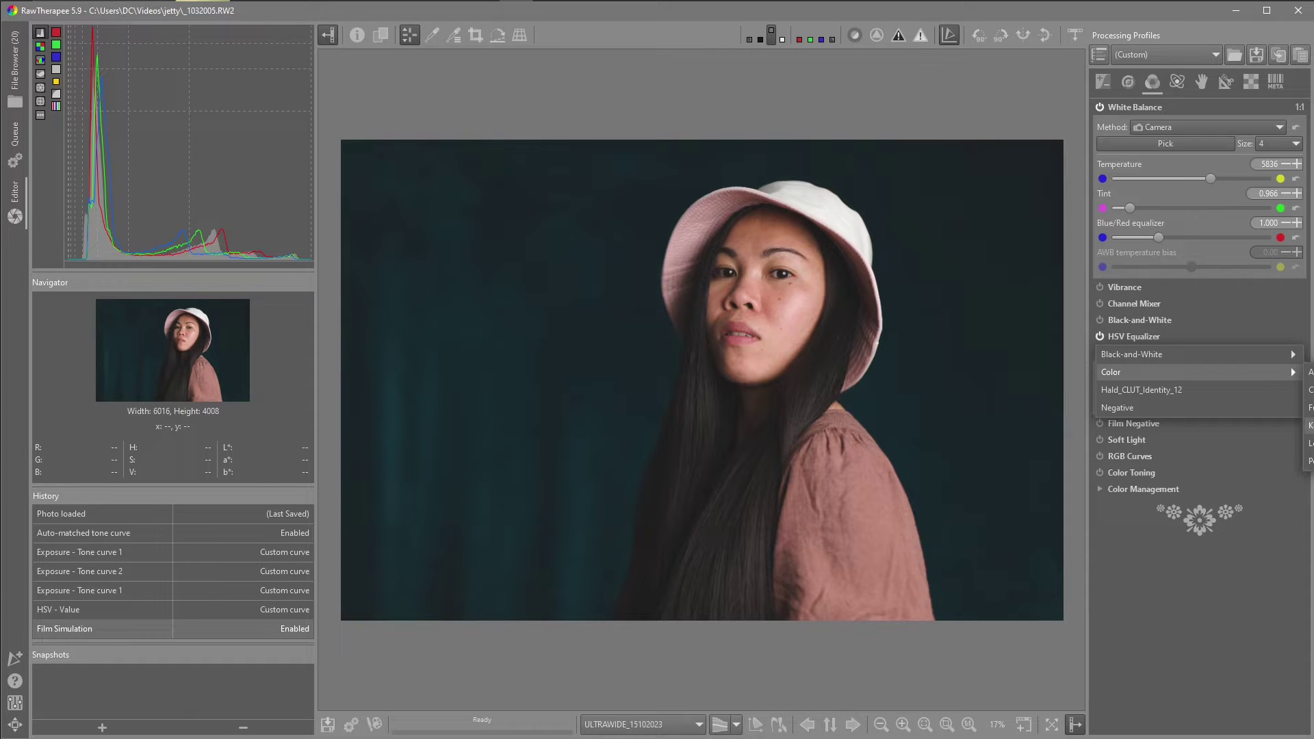
left_click(1310, 425)
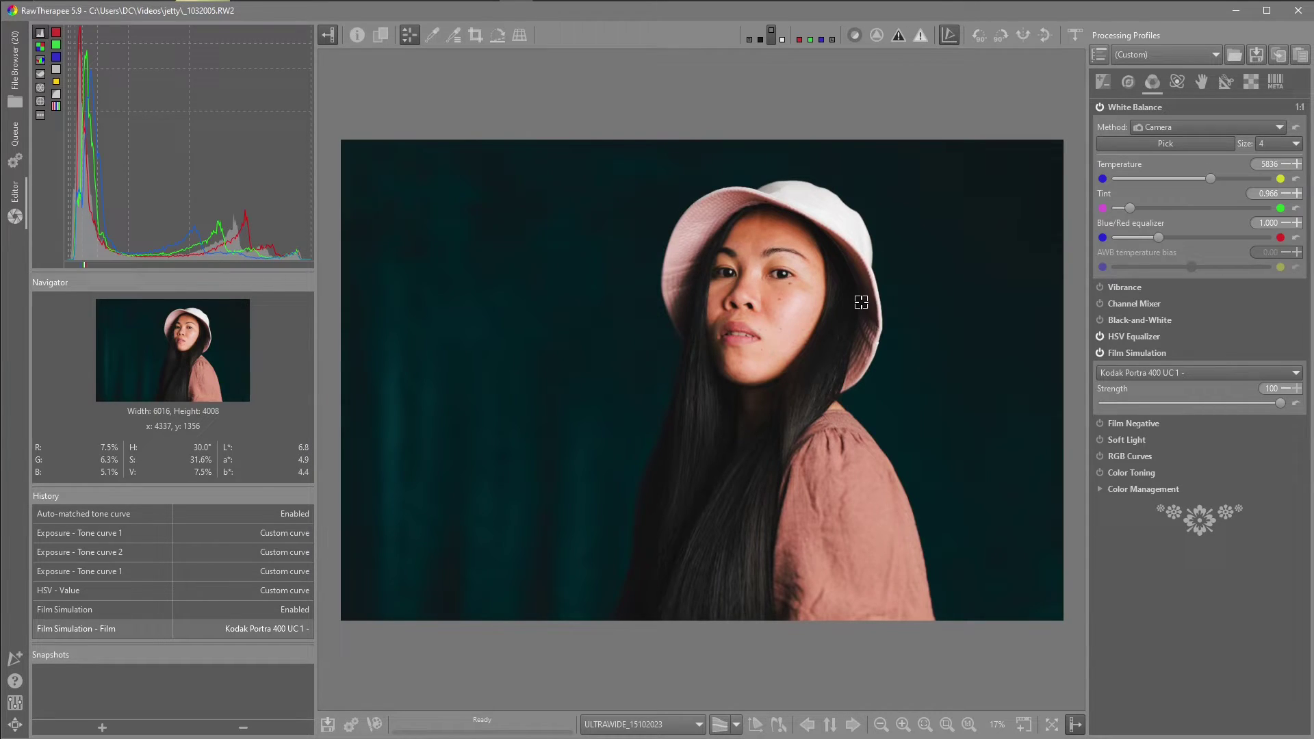
Try the Fuji 160C 2 film simulation at strength 100, and disable Film Simulation
left_click(1238, 372)
mouse_move(1238, 372)
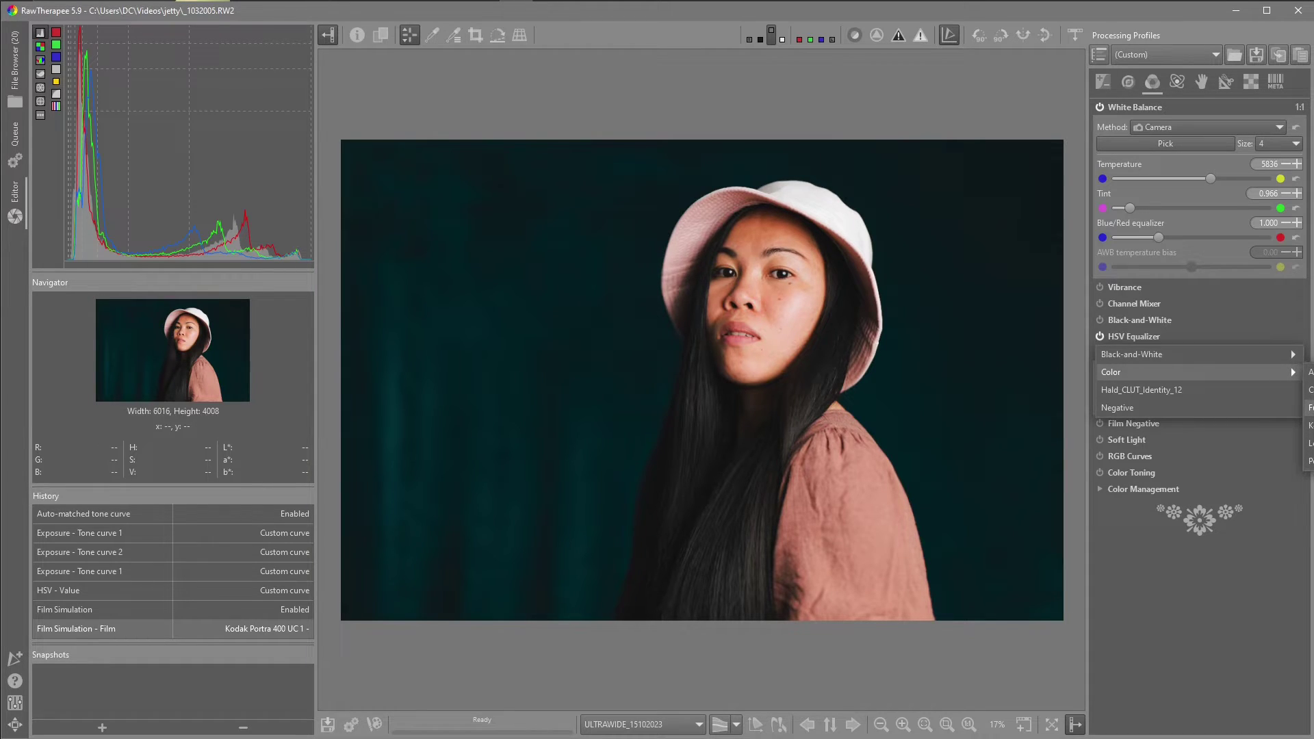
left_click(1308, 407)
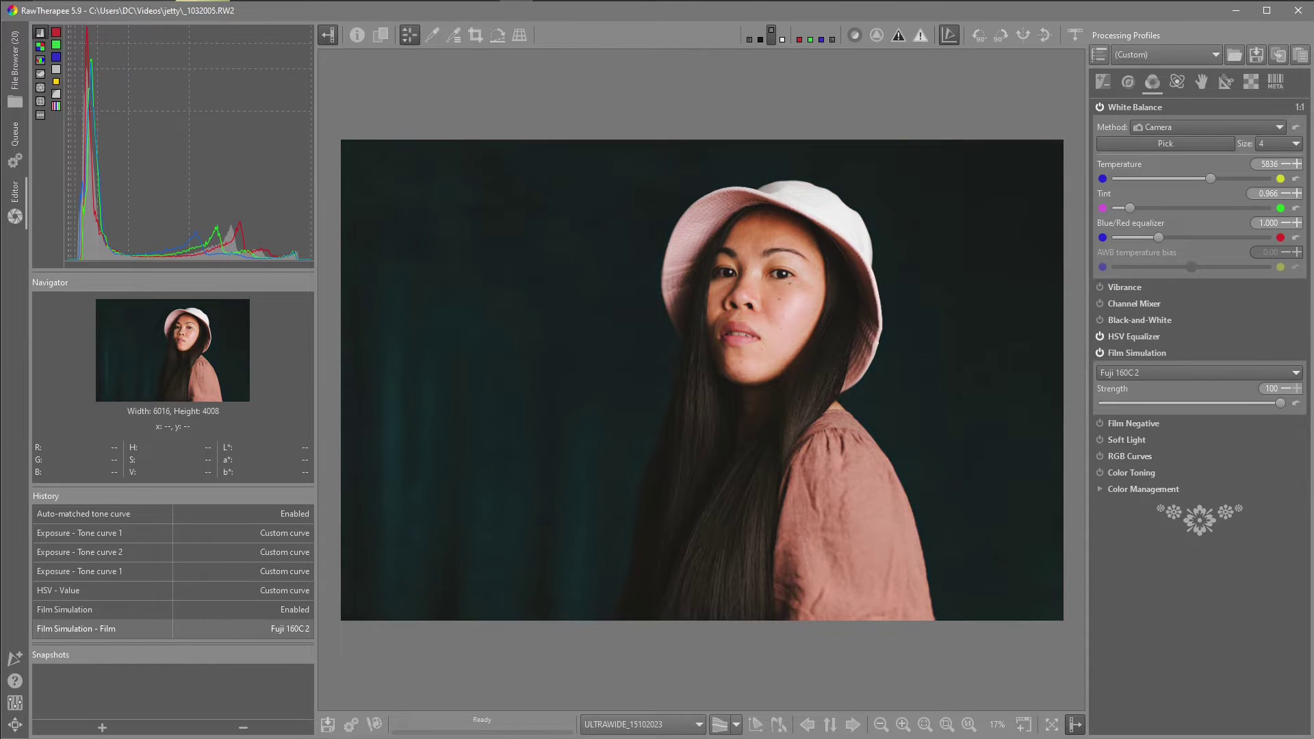
left_click(1280, 404)
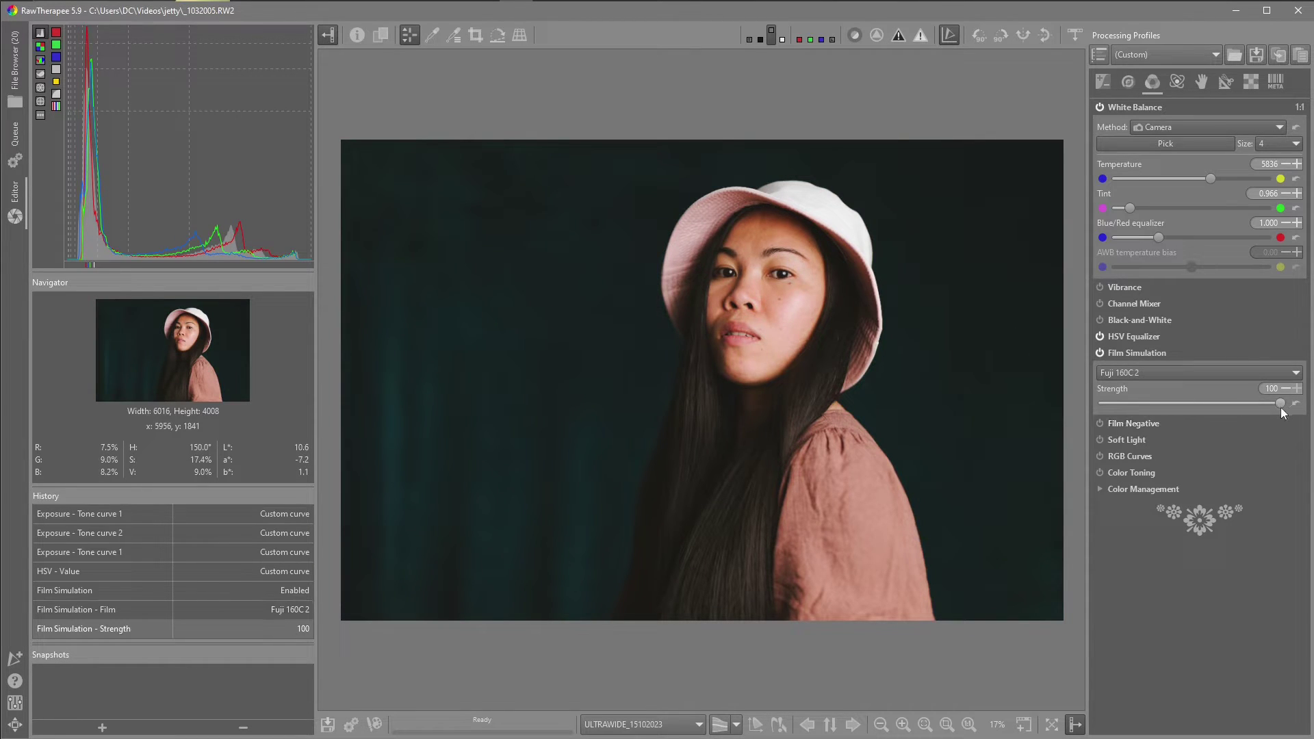
mouse_move(1280, 403)
left_mouse_down()
mouse_move(1040, 408)
mouse_move(1285, 405)
left_mouse_up()
left_click(1100, 353)
left_click(1131, 355)
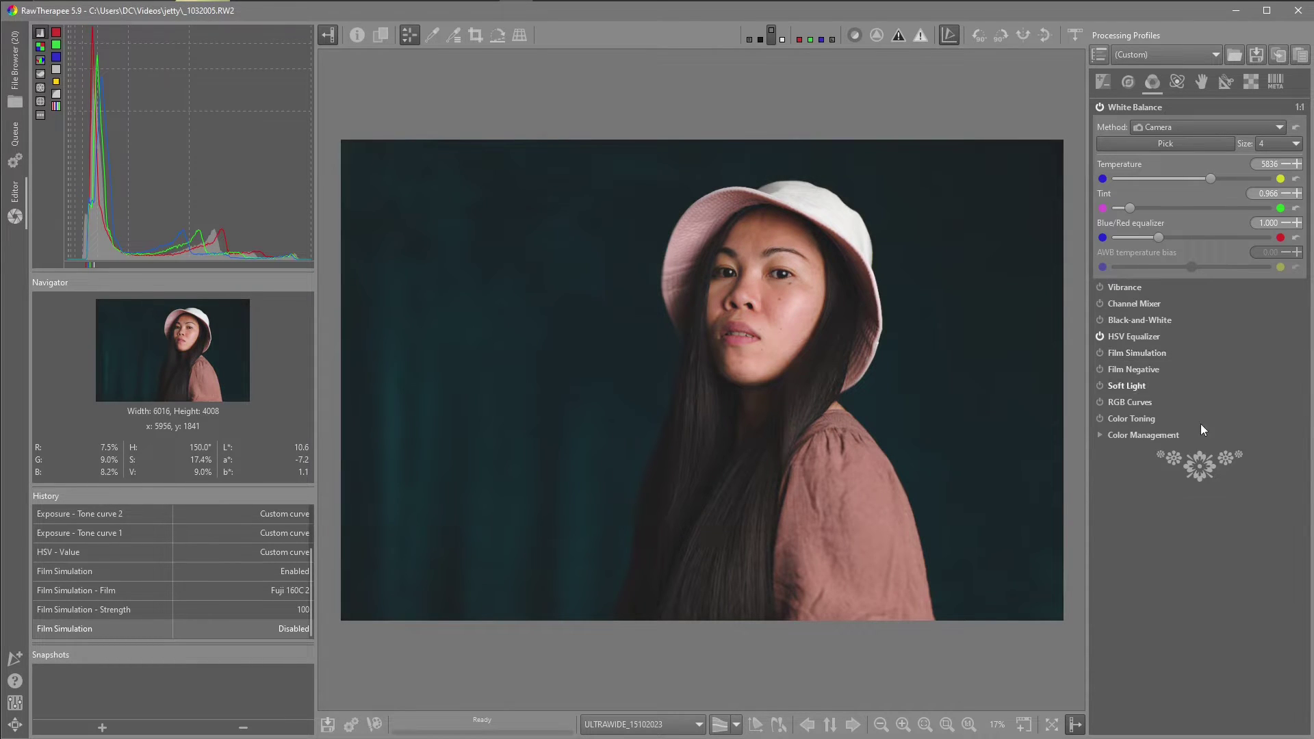
Enable RGB Curves and reset the blue channel's curve to linear
left_click(1115, 402)
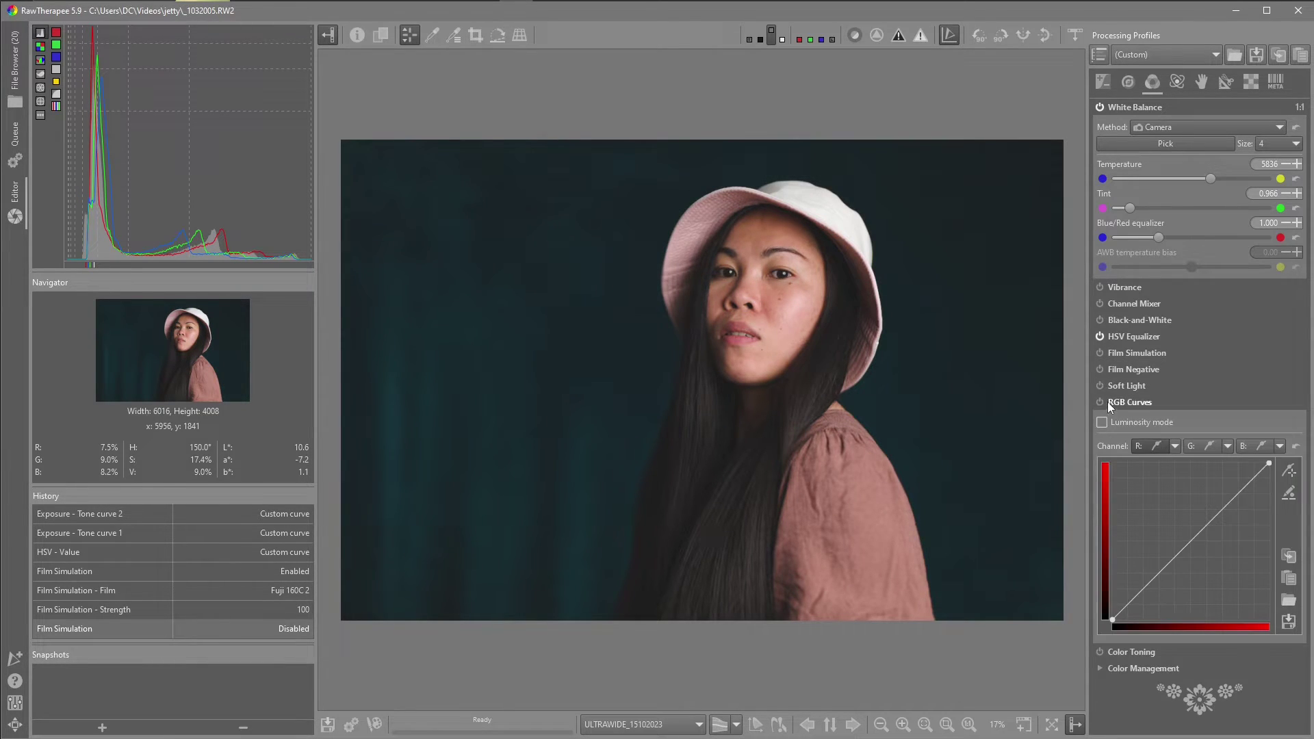
left_click(1100, 402)
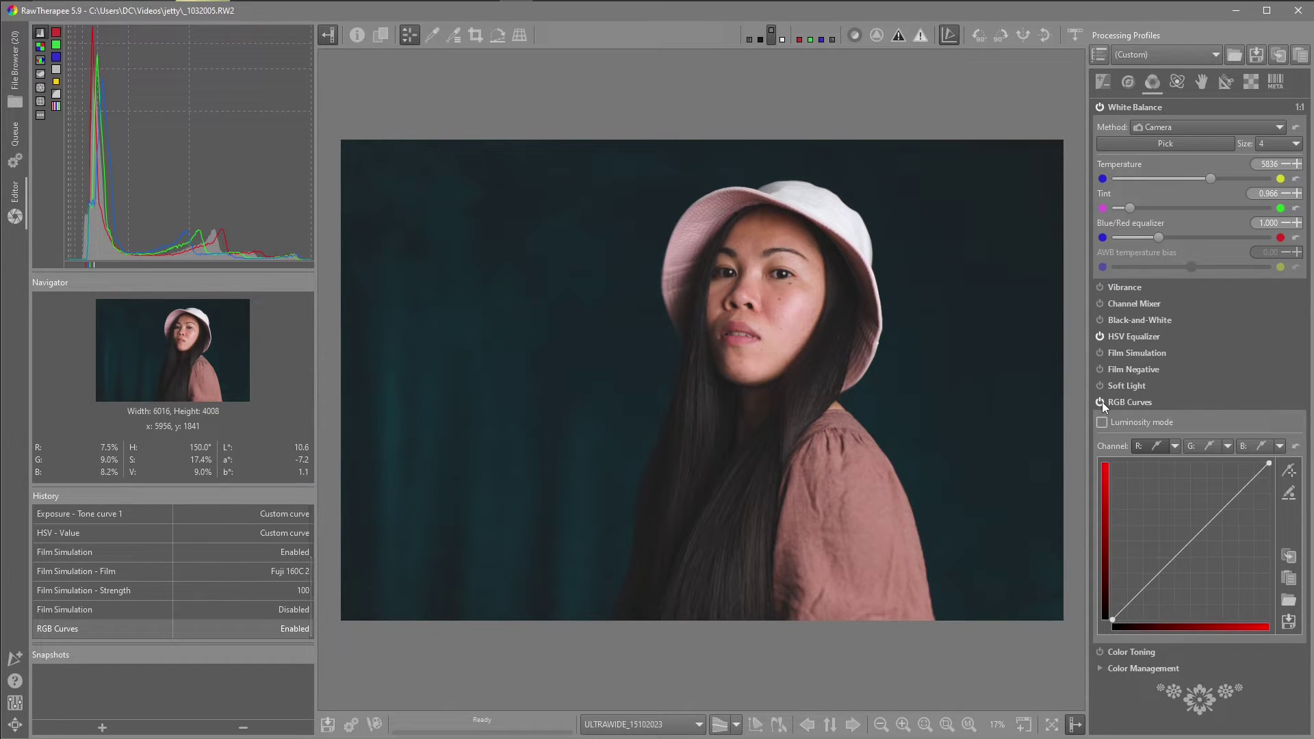
left_click(1243, 445)
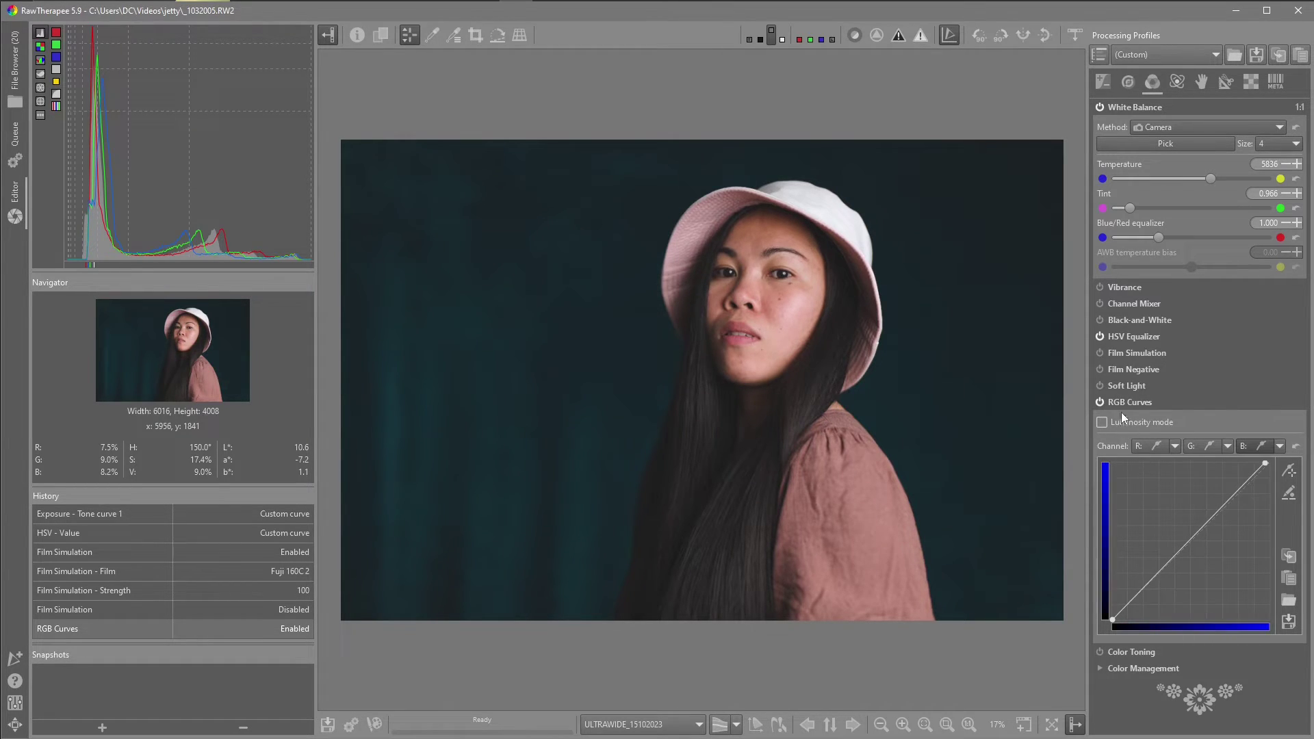
left_click(1295, 446)
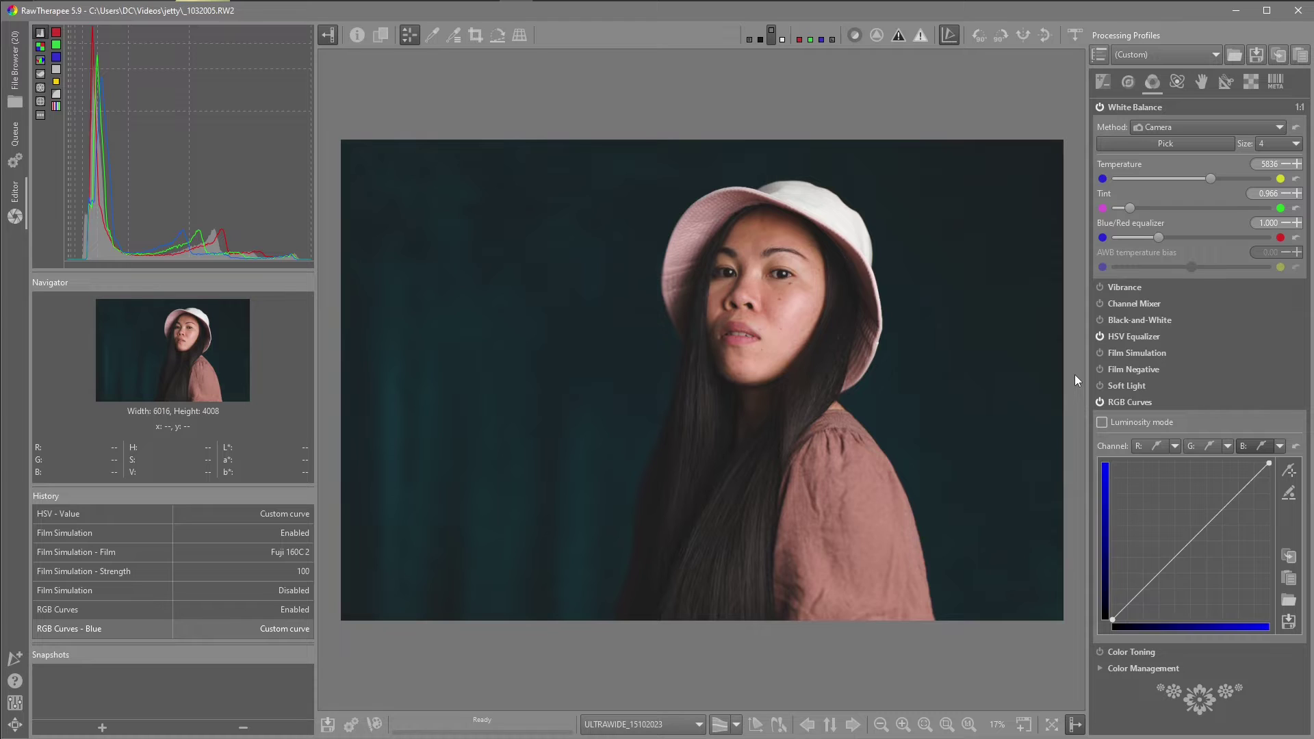
Try adding control points along the red channel's curve, and reset it to linear
left_click(1155, 449)
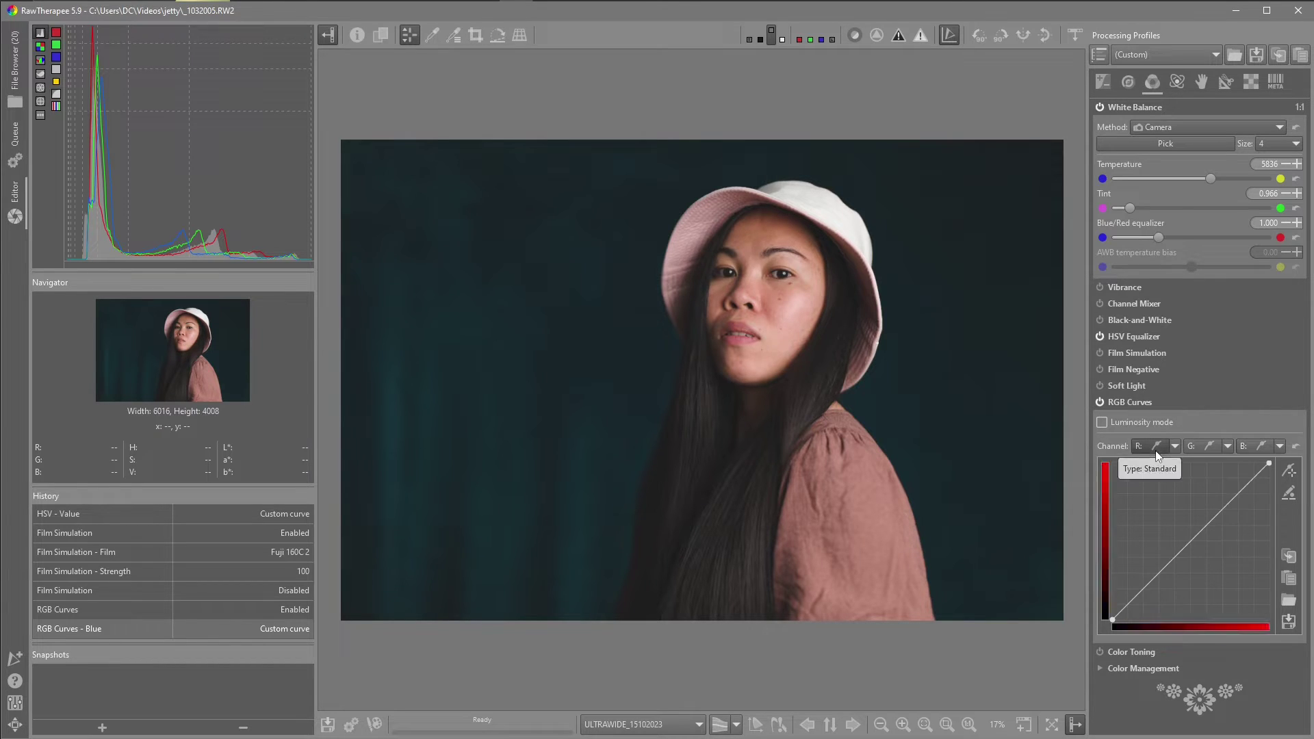
left_click(1232, 501)
left_click(1187, 544)
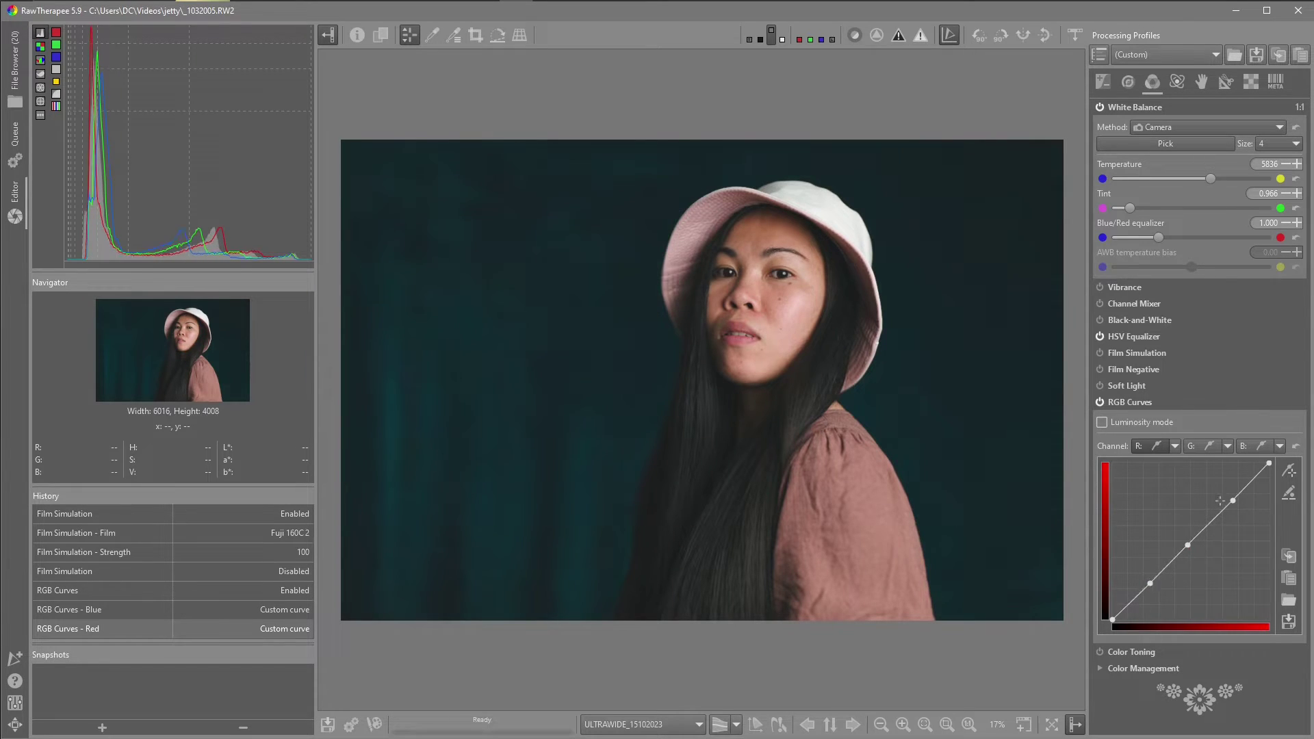
left_click(1295, 448)
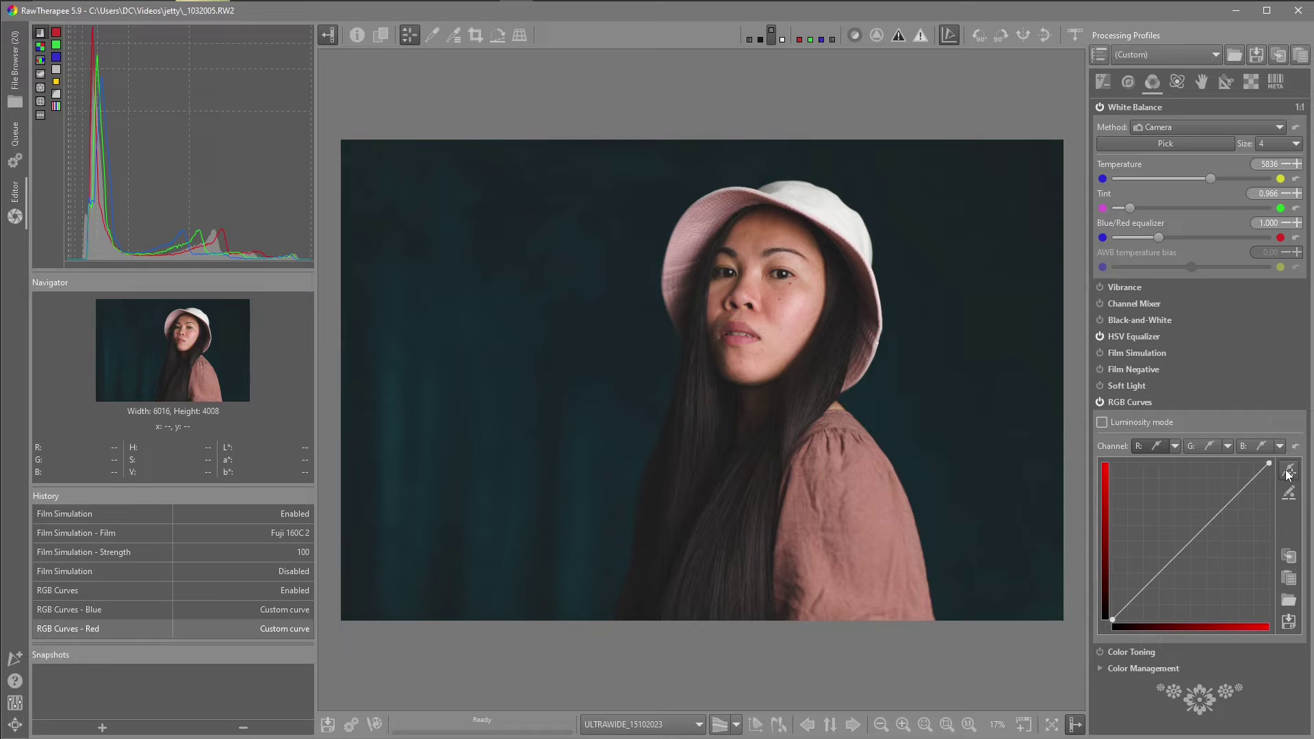
Add shadow and midtone points to the red curve, lift the shadow point slightly, and compare the image with RGB Curves off and on
left_click(1287, 471)
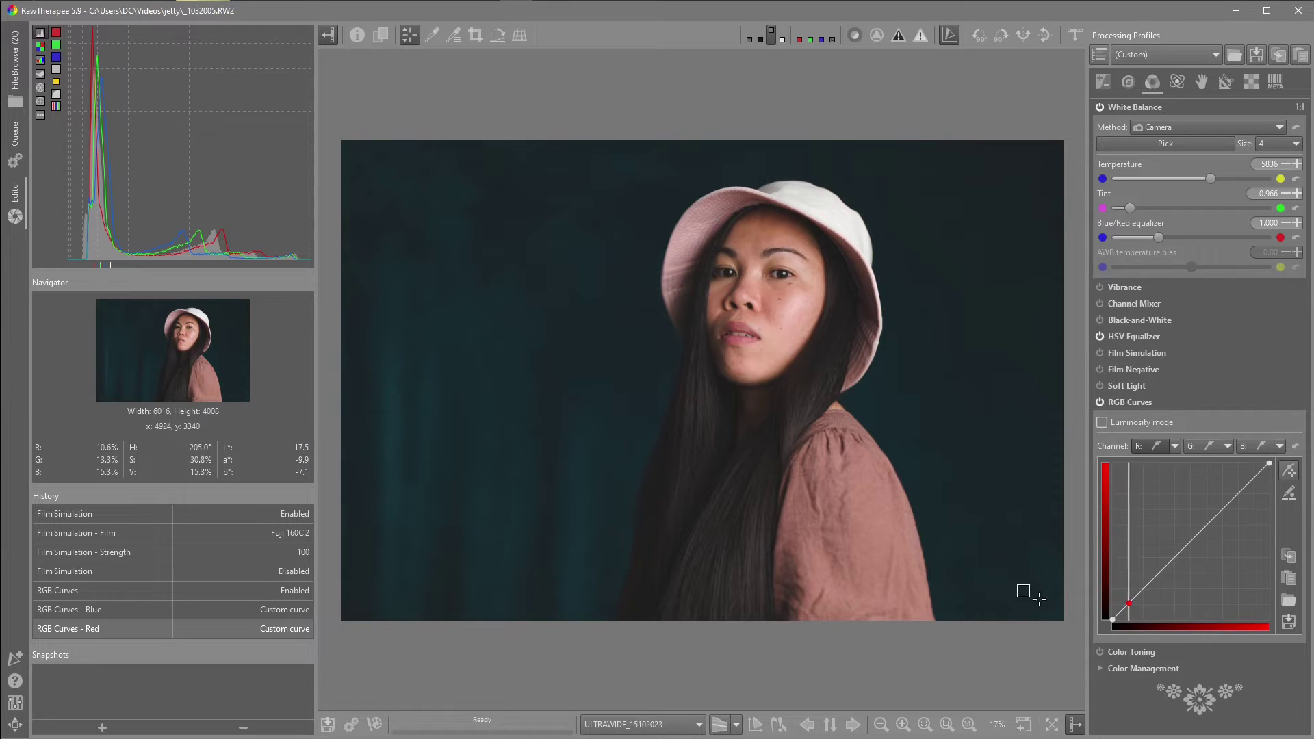
left_click(1128, 604)
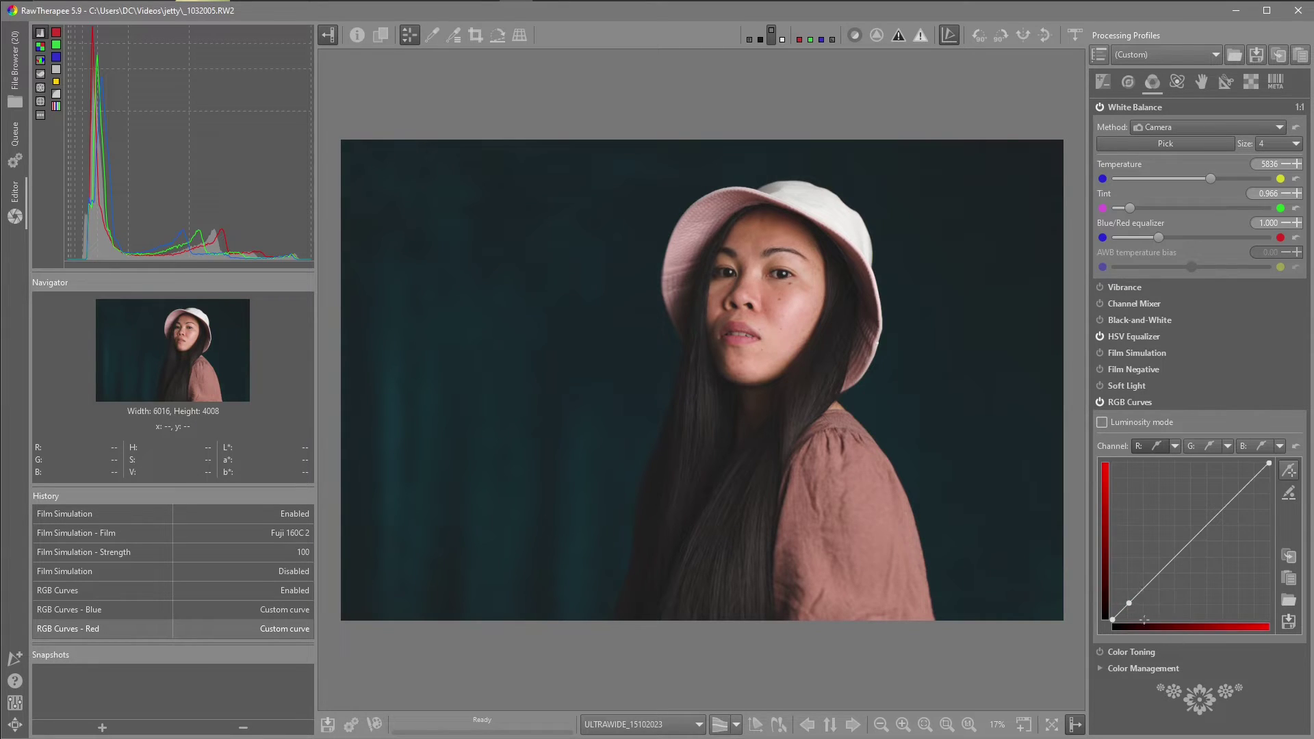
left_click(1158, 573)
left_click(1201, 532)
left_click_drag(1158, 575, 1158, 574)
left_click_drag(1128, 602, 1127, 600)
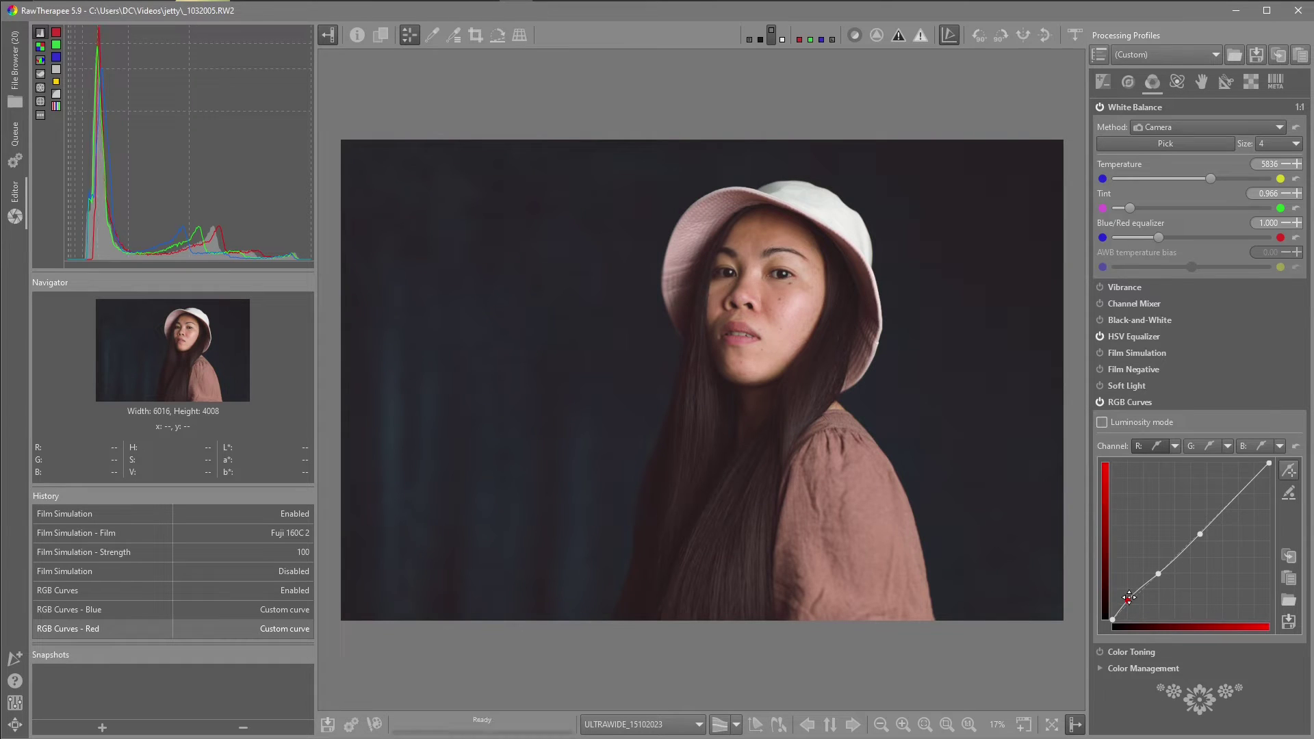
left_click(1099, 403)
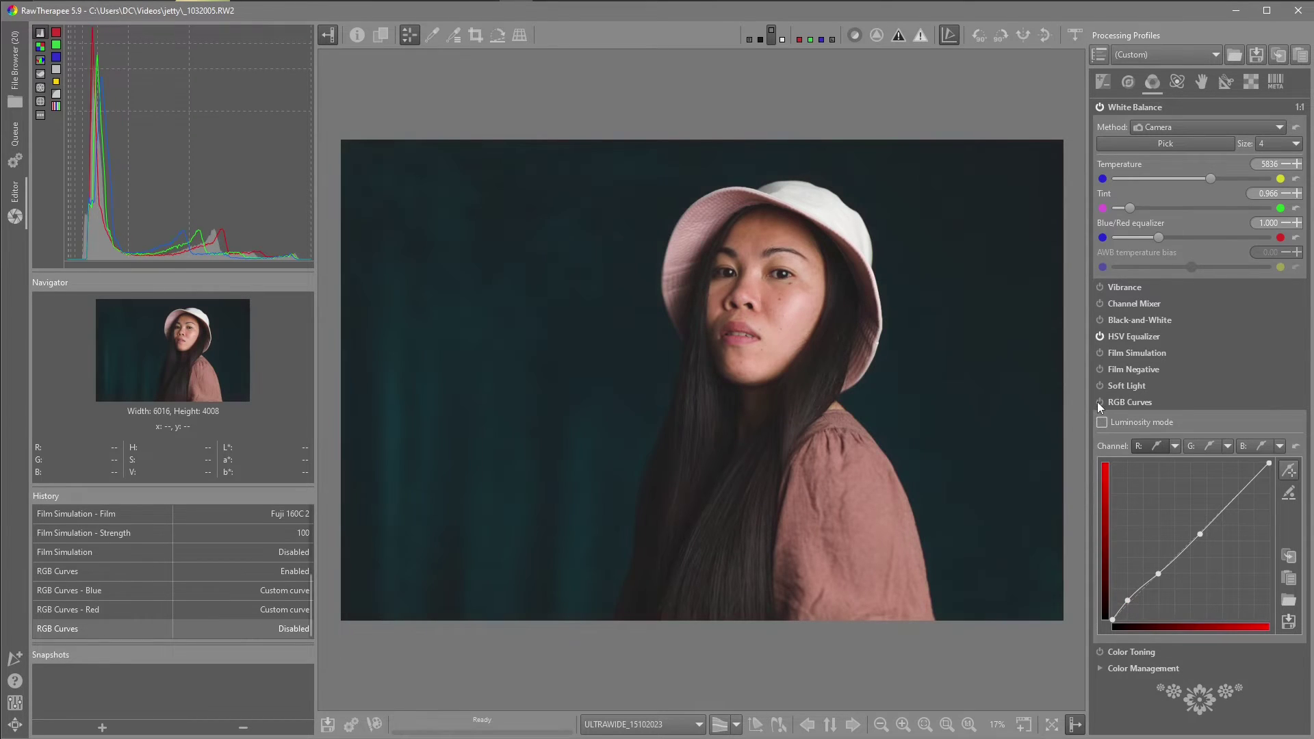
left_click(1099, 403)
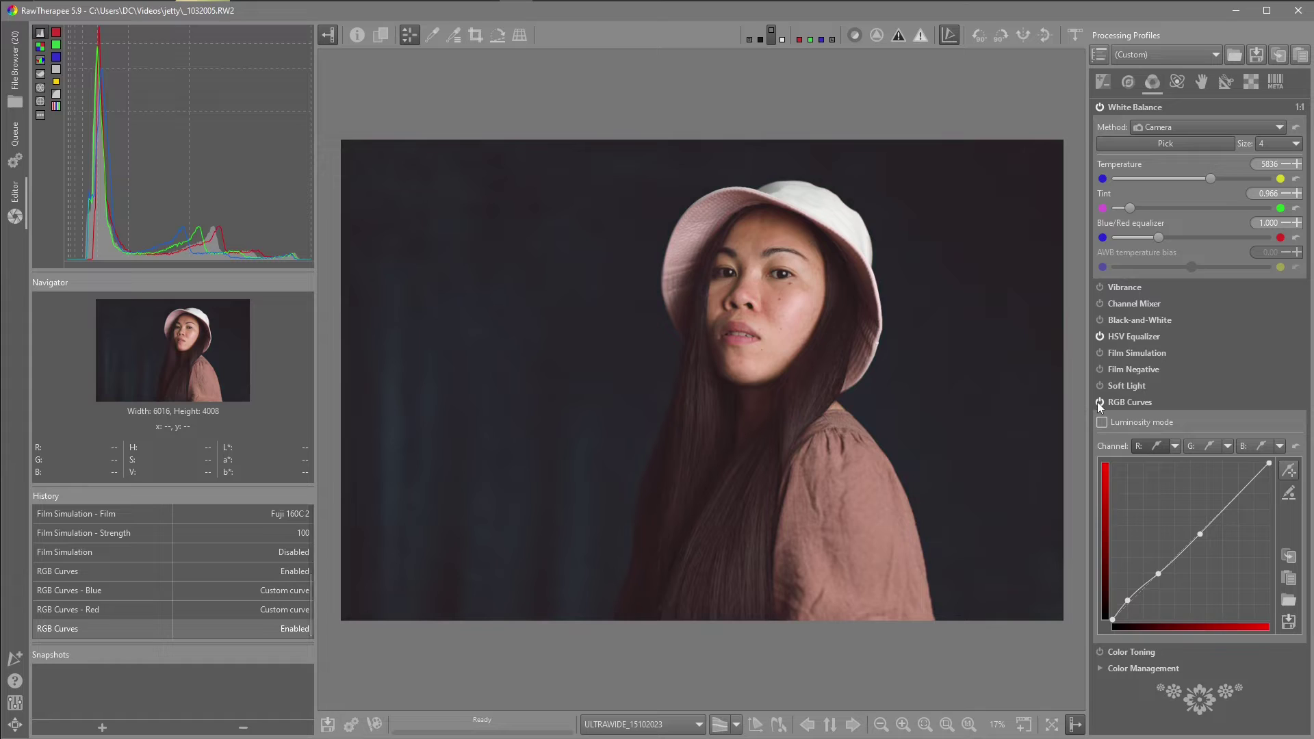
Add a slightly lowered highlight point to the red curve and compare the image with RGB Curves off and on
left_click(1234, 500)
left_click_drag(1234, 501, 1235, 500)
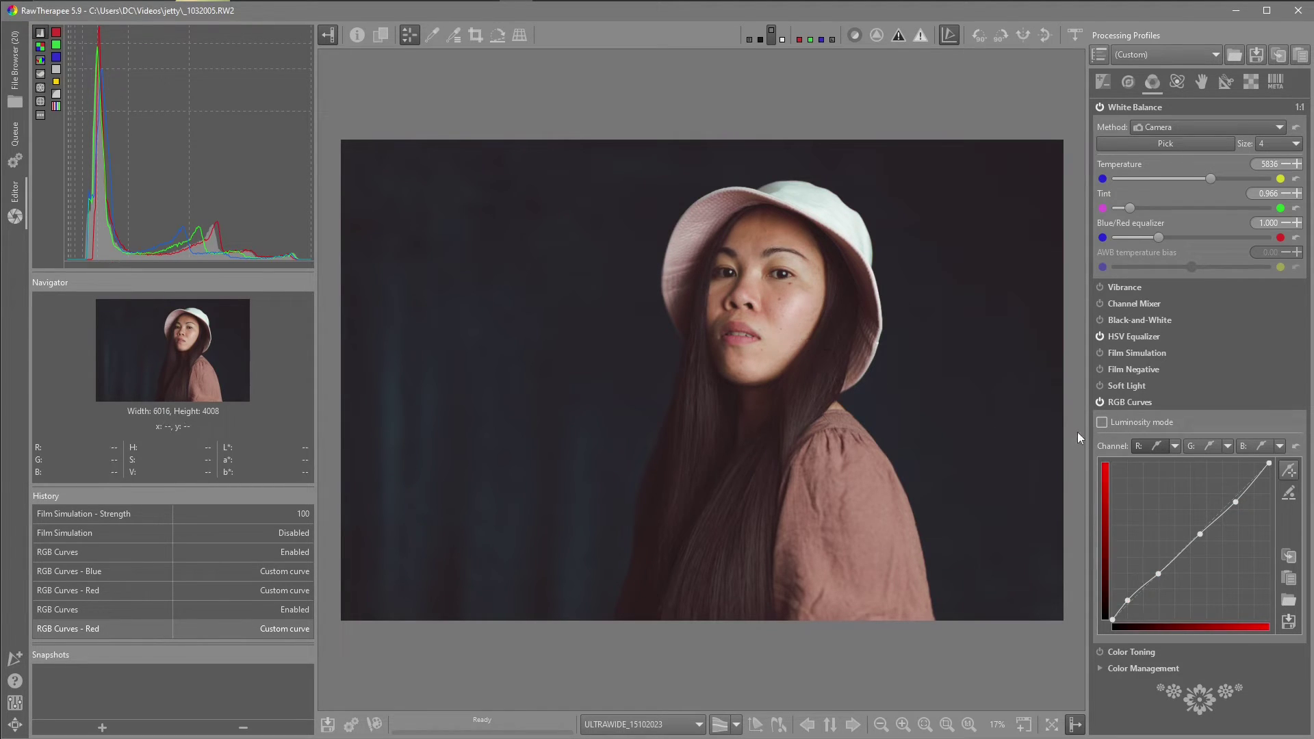
left_click(1099, 402)
left_click(1097, 402)
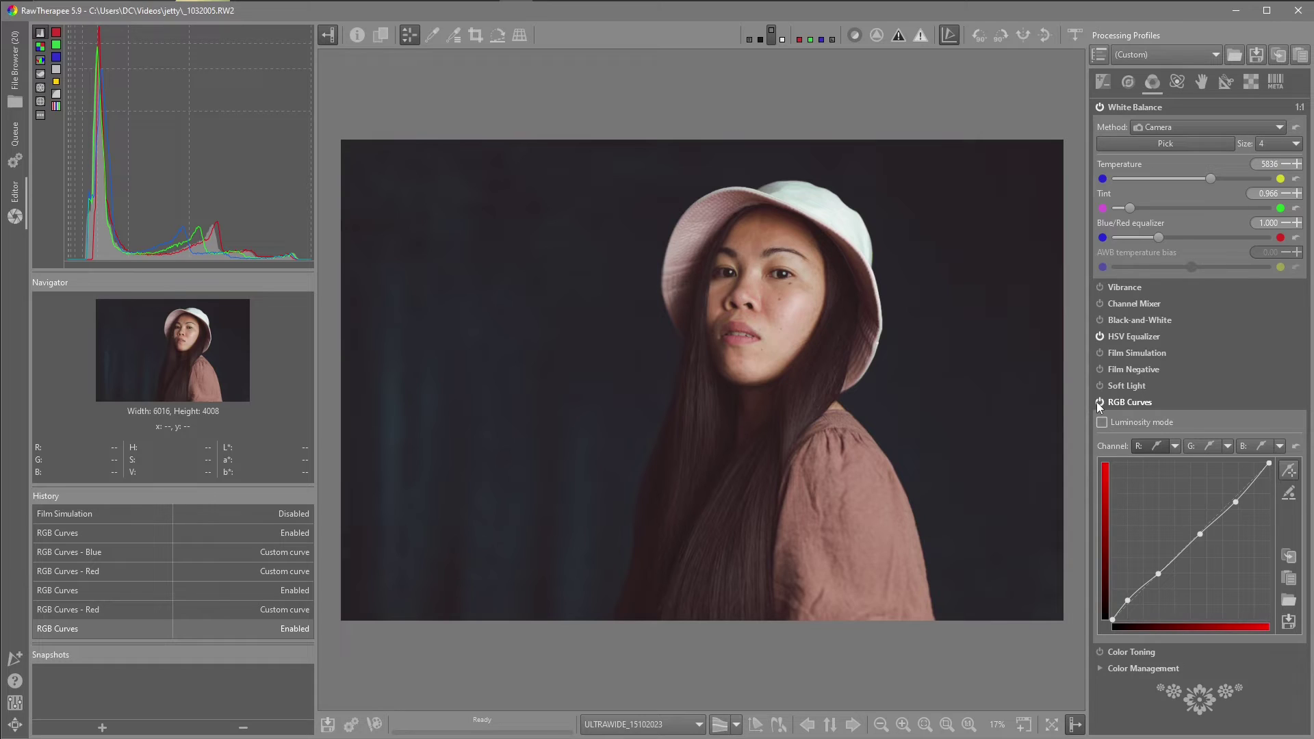
key("h")
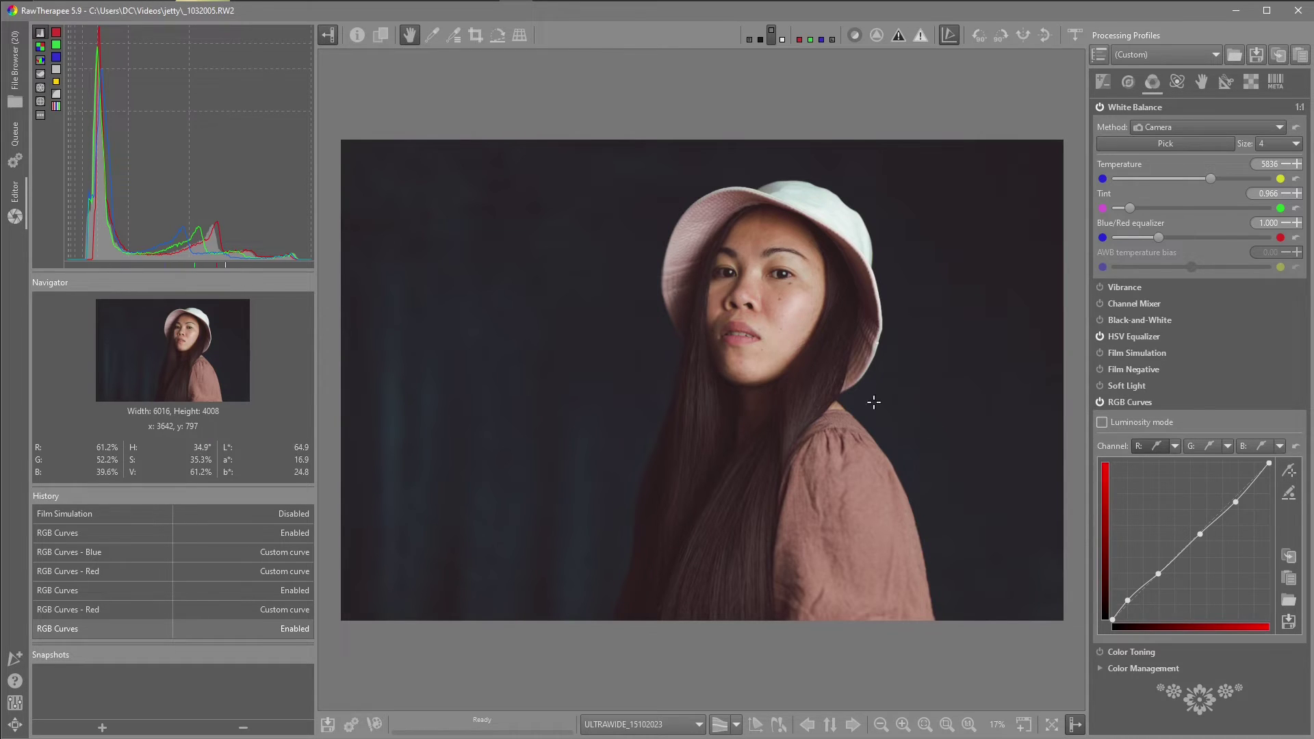
Save the red channel's curve to the profiles folder as "curve 1 red"
left_click(1285, 623)
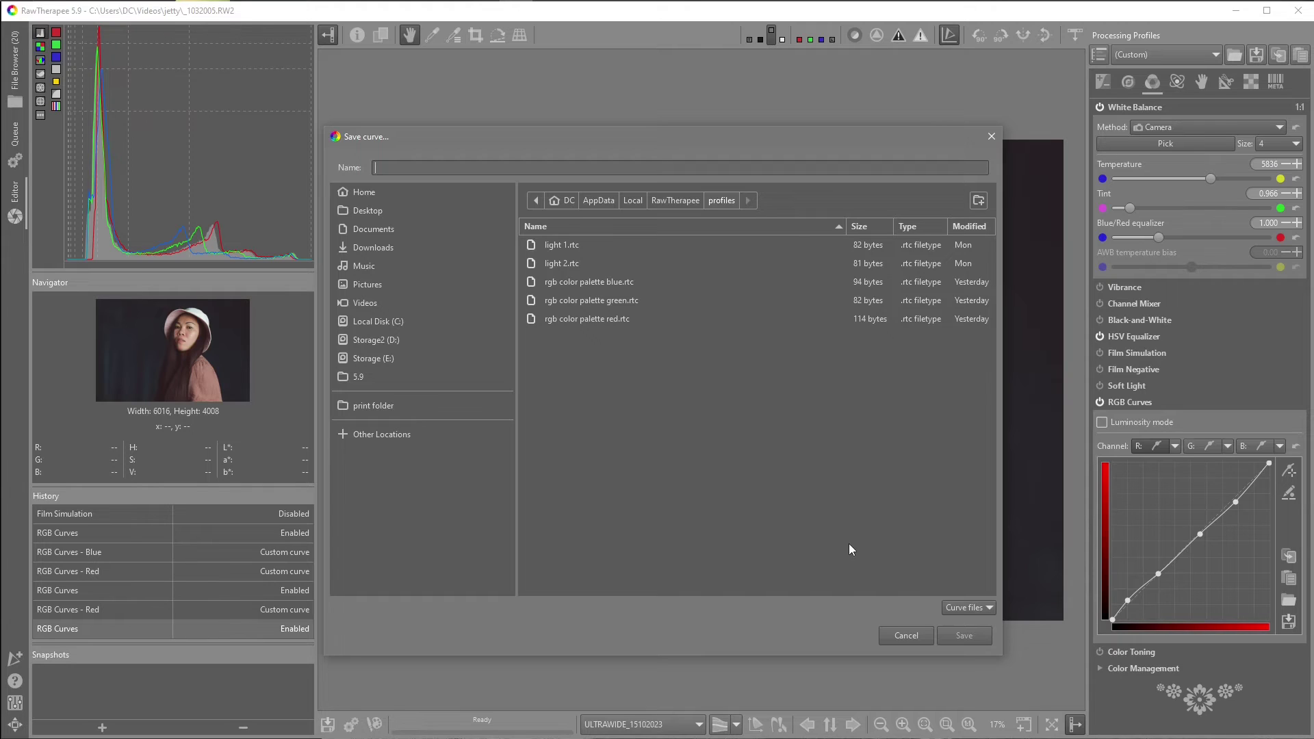
type("curve 1 red")
left_click(964, 635)
Reset the red channel's curve to linear and show the blue channel's curve
left_click(1295, 445)
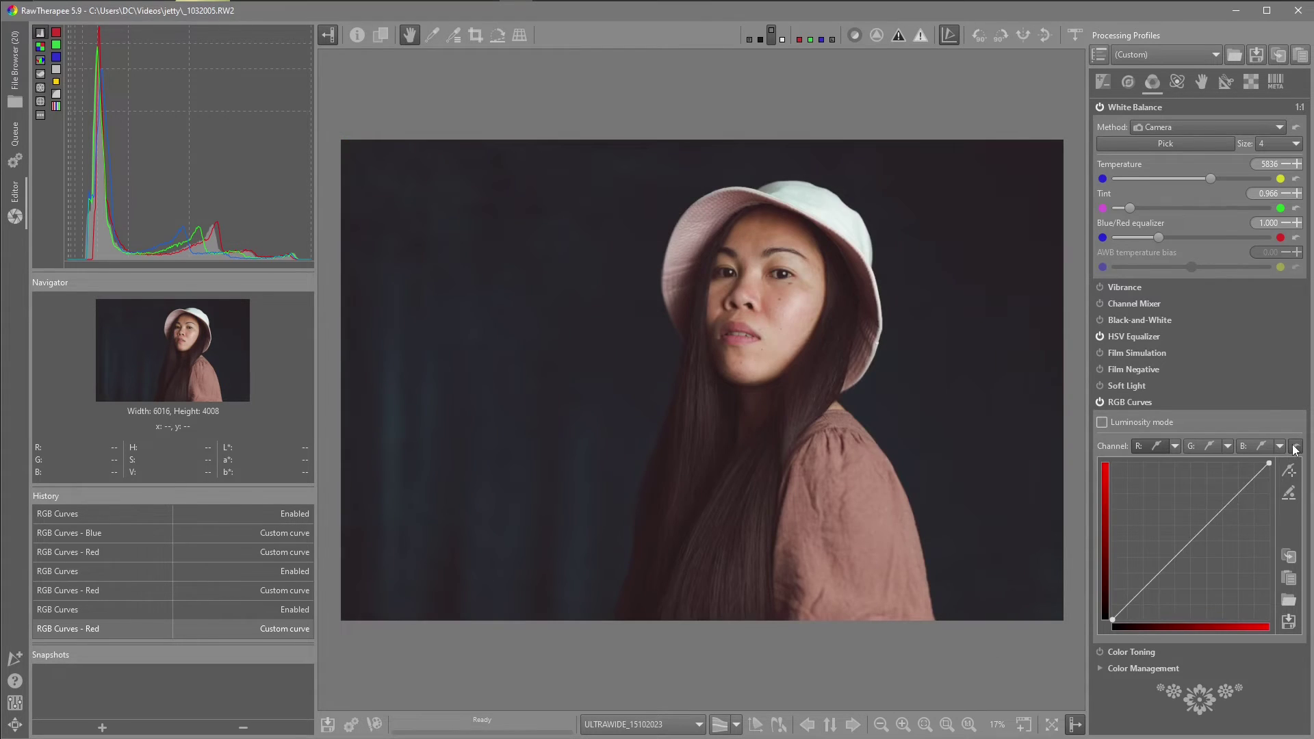
left_click(1258, 449)
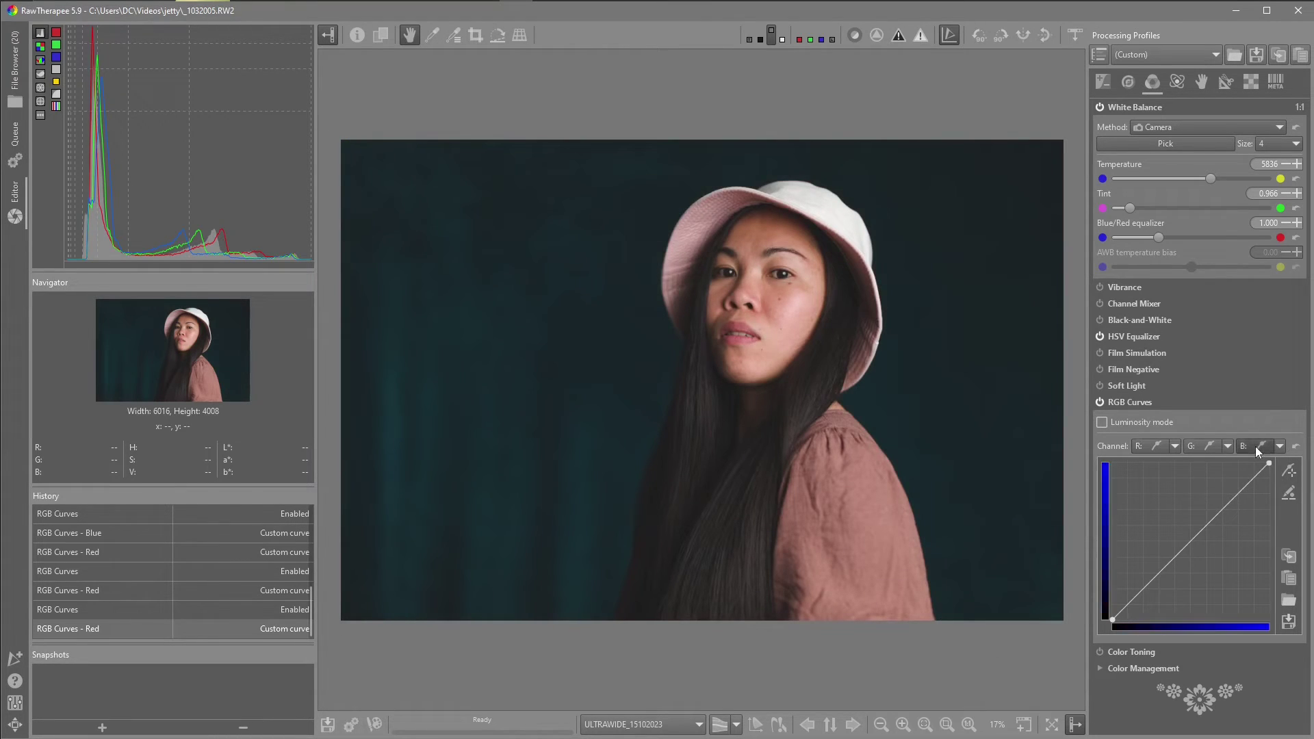
Add shadow and midtone points to the blue curve, lift the shadow point slightly, and compare the image with RGB Curves off and on
left_click(1287, 463)
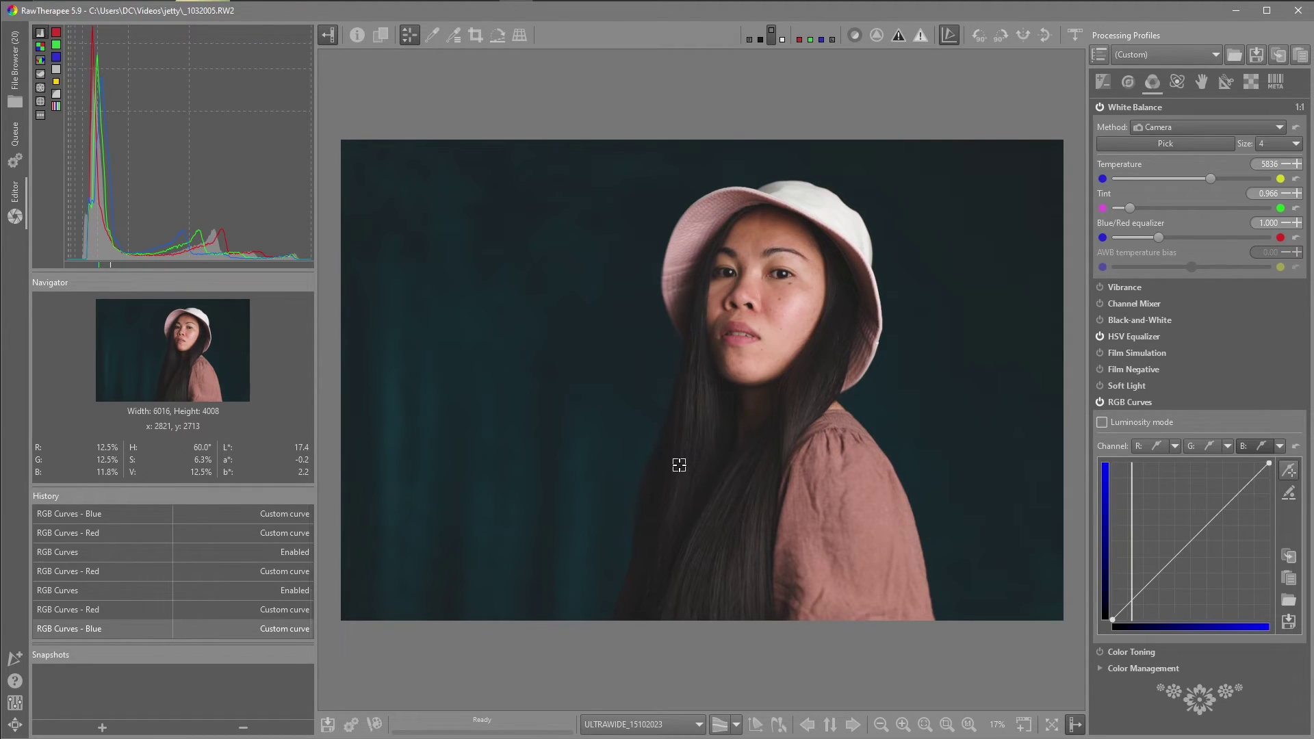
left_click(1162, 569)
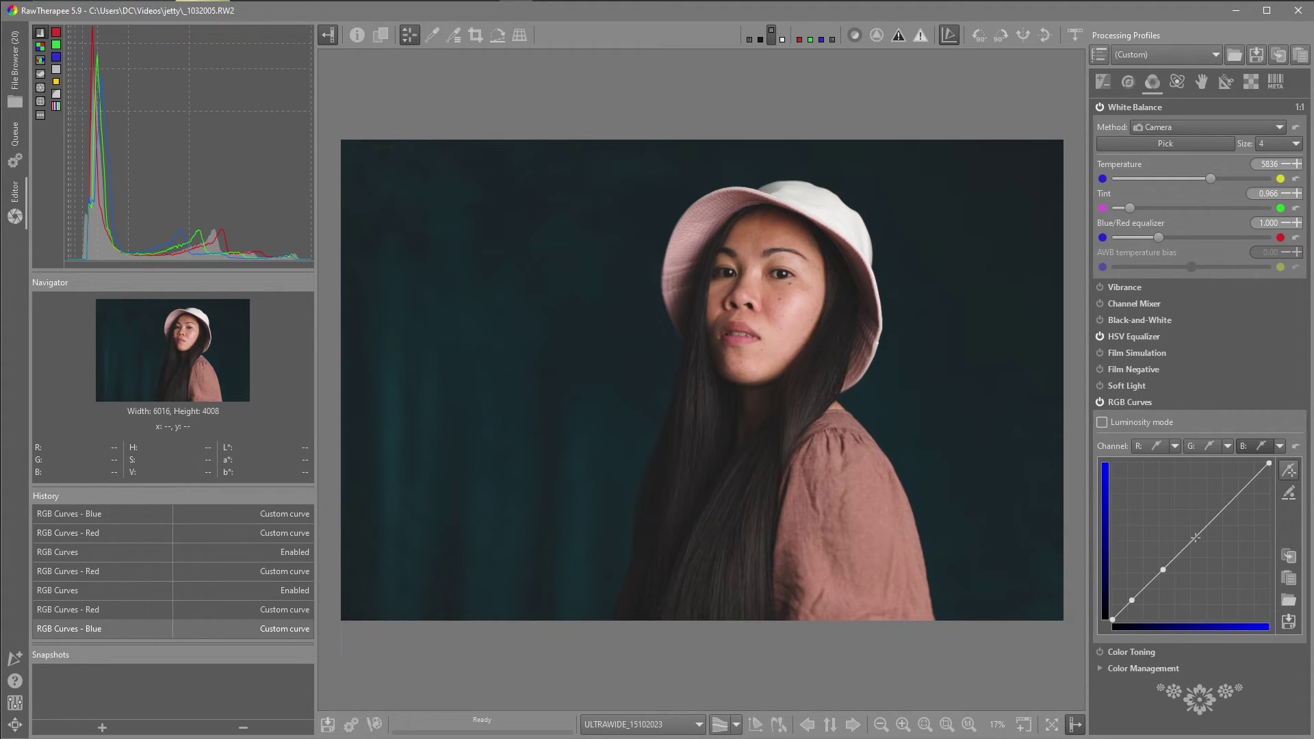
left_click(1195, 538)
mouse_move(1133, 600)
left_mouse_down()
mouse_move(1133, 582)
mouse_move(1131, 594)
left_mouse_up()
left_click(1162, 569)
left_click(1099, 403)
left_click(1099, 403)
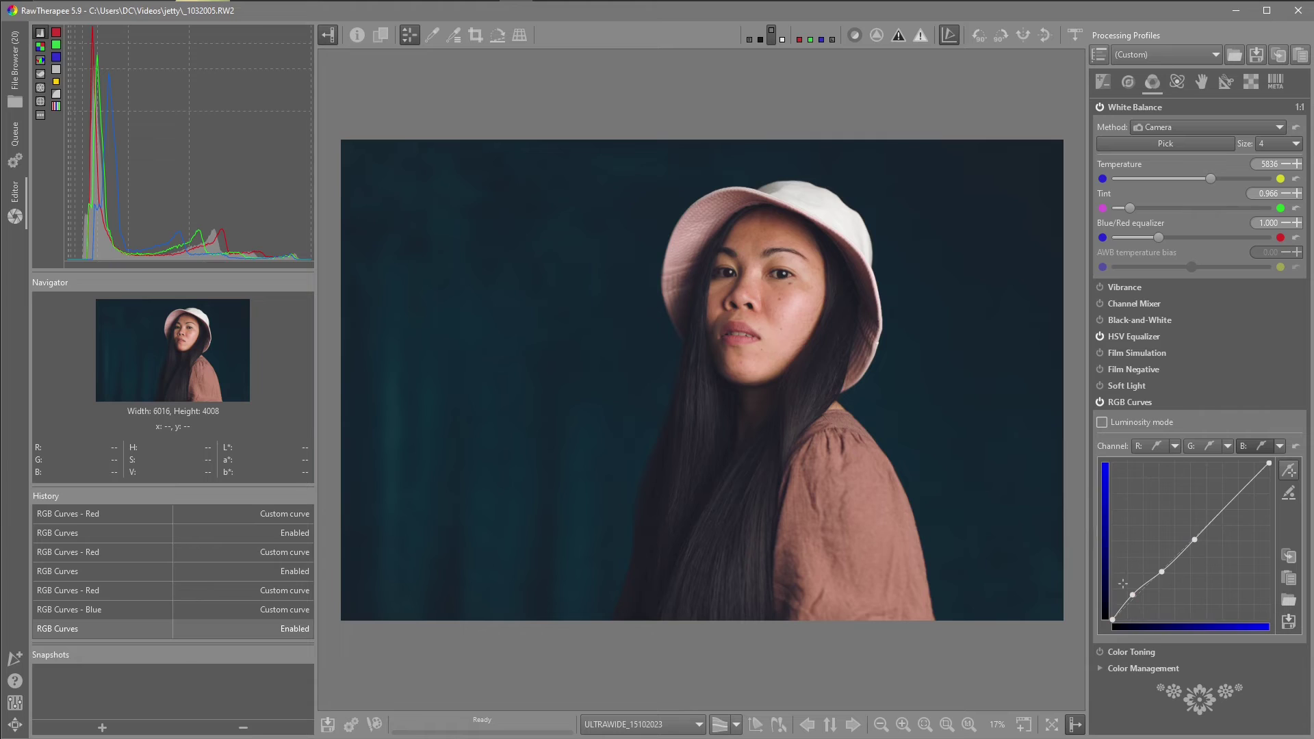
Add two upper points to the blue curve, lower the highlight one slightly, and compare the image with RGB Curves off and on
left_click(1241, 491)
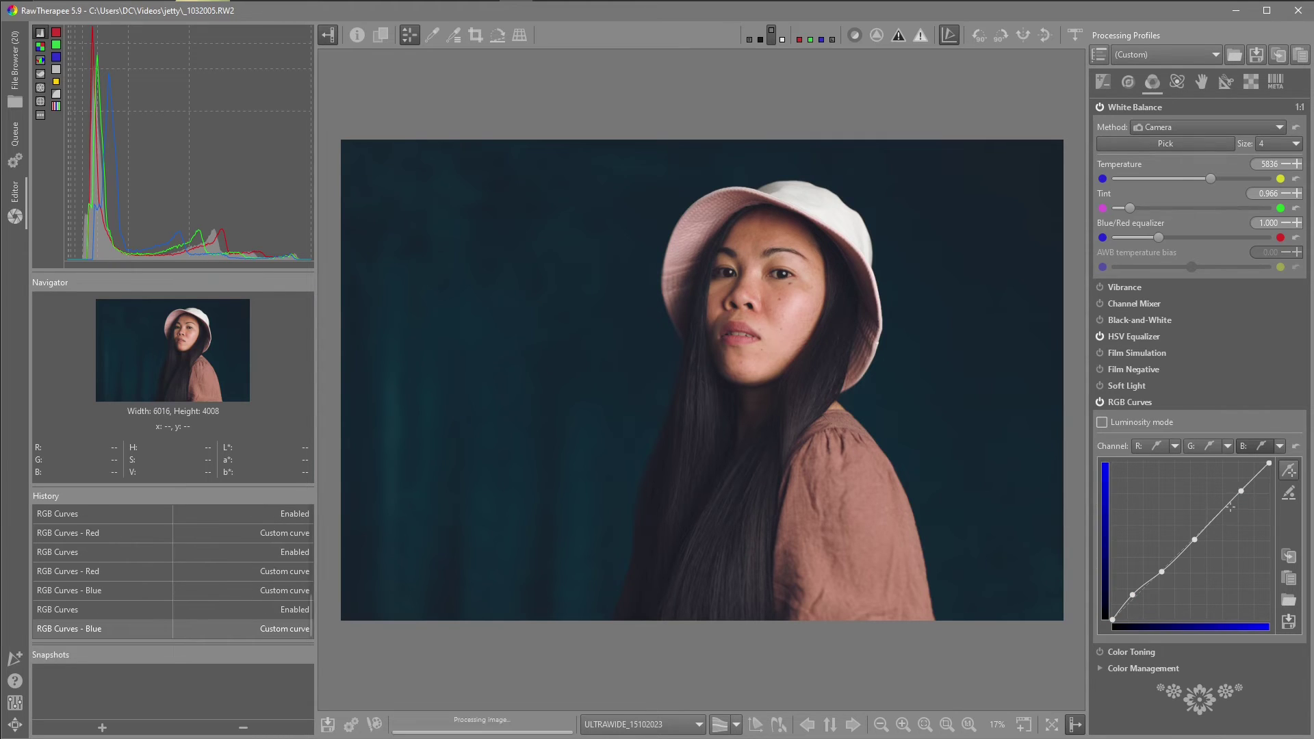
left_click(1216, 516)
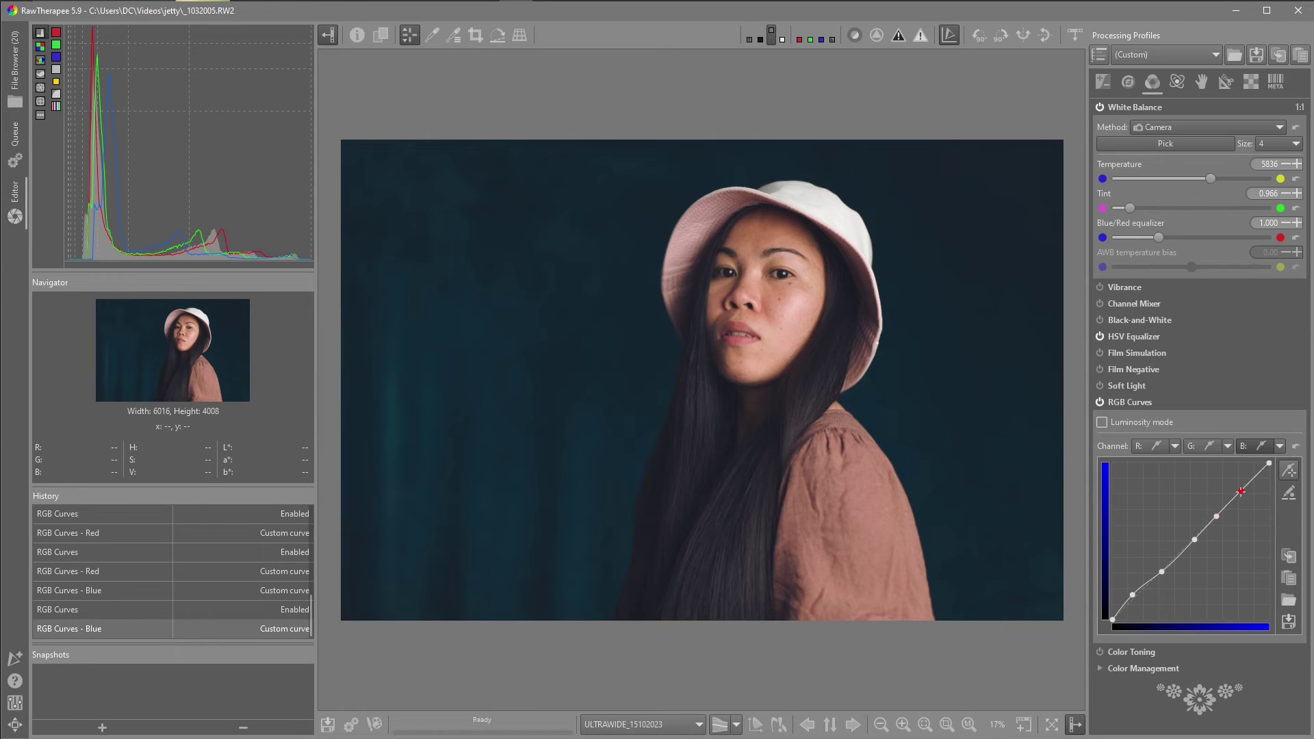
left_click_drag(1241, 492, 1243, 497)
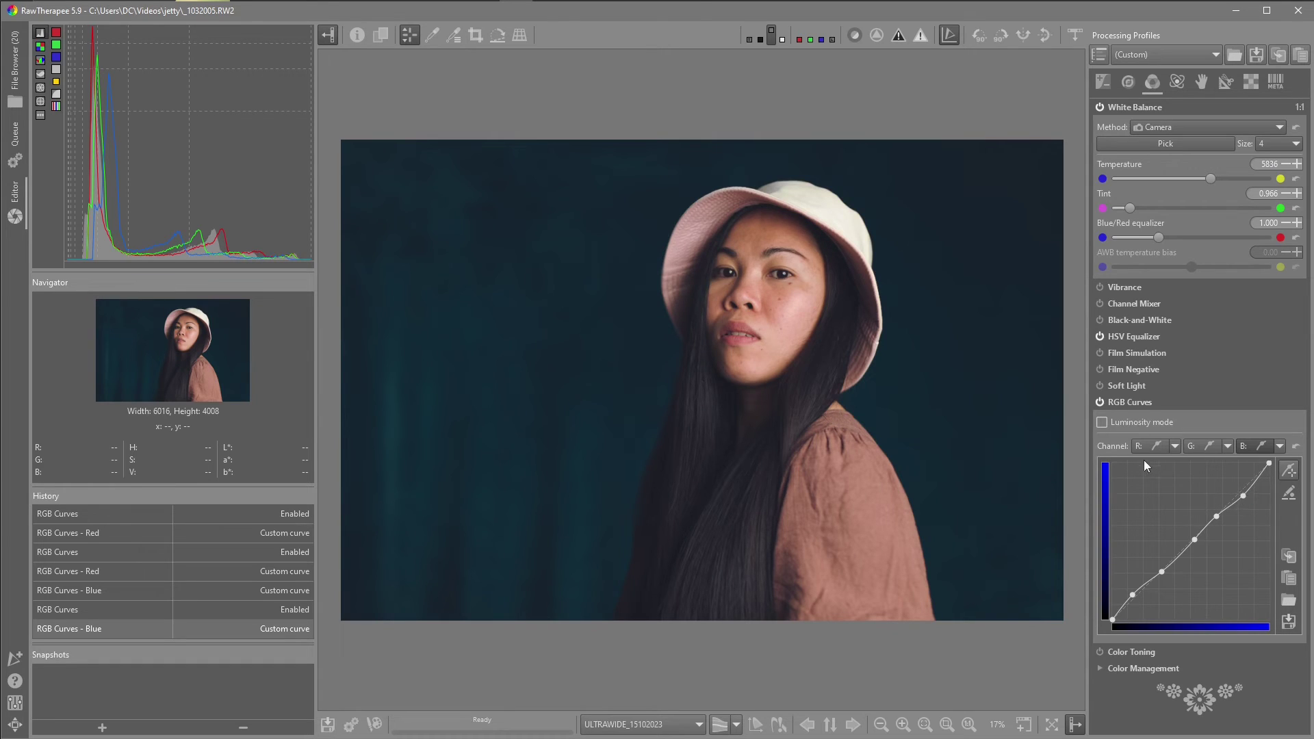
left_click(1098, 402)
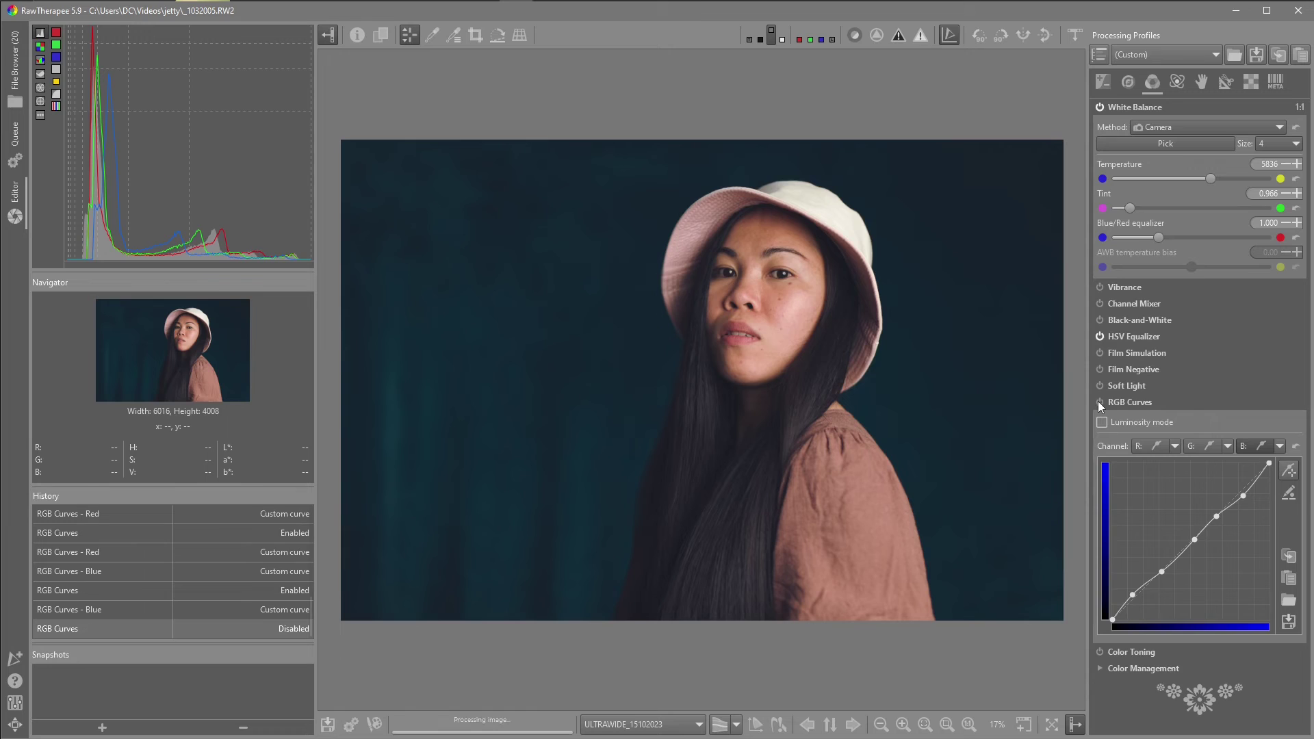
left_click(1098, 402)
left_click(1099, 402)
left_click(1099, 402)
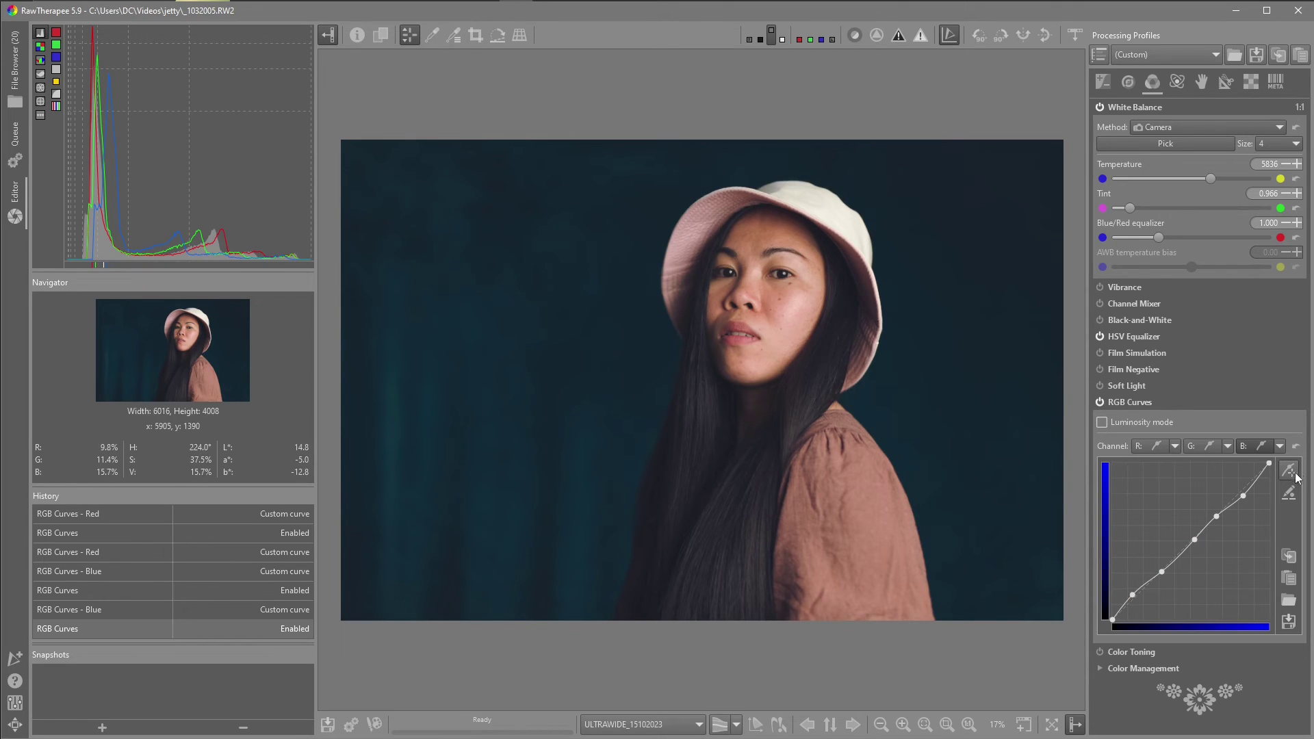
Save the blue channel's curve to the profiles folder as "curve 1 blue"
left_click(1289, 621)
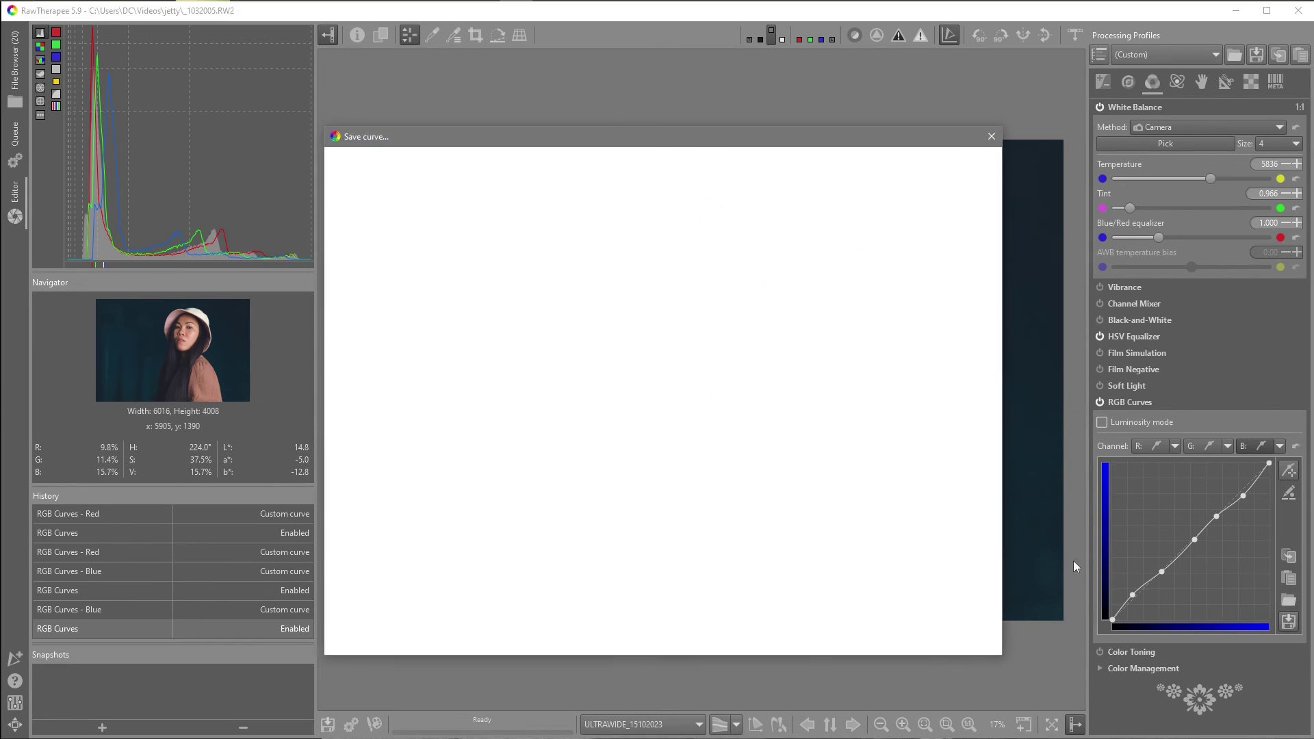
left_click(416, 167)
key("BackSpace")
key("BackSpace")
key("BackSpace")
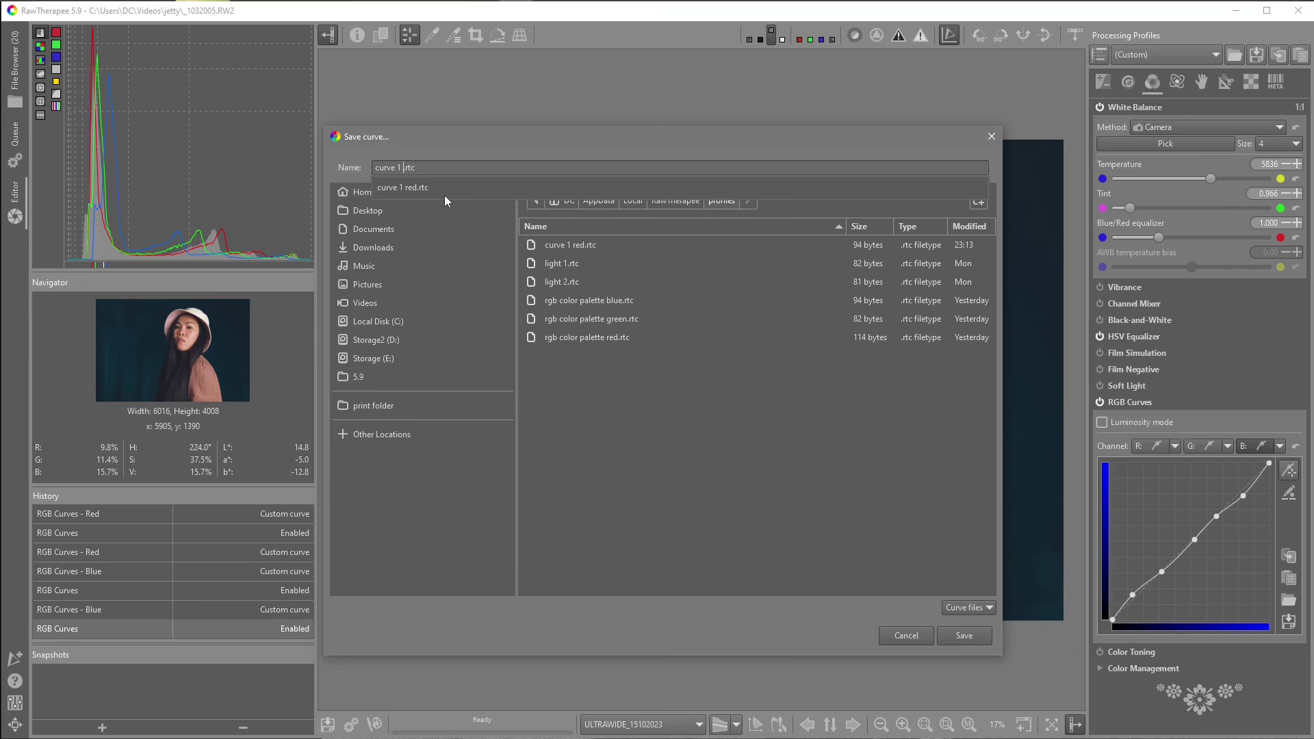
type("blue")
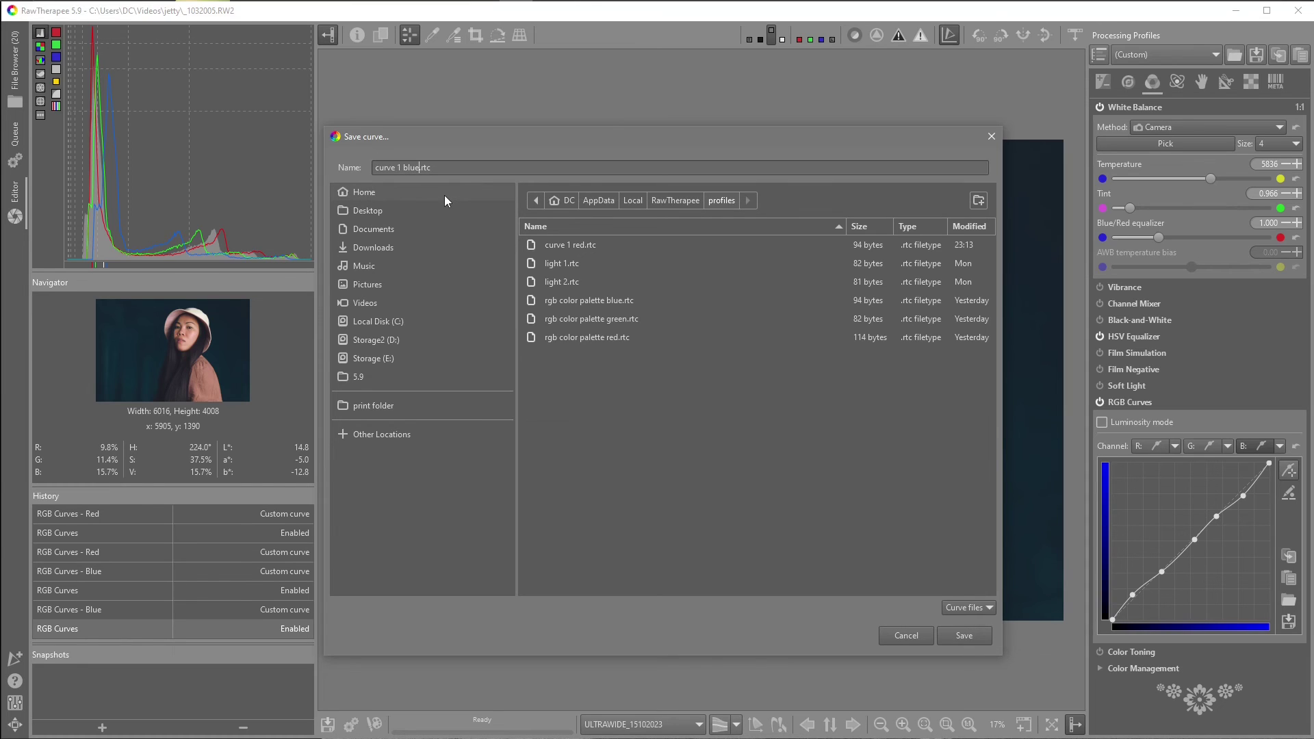
key("Return")
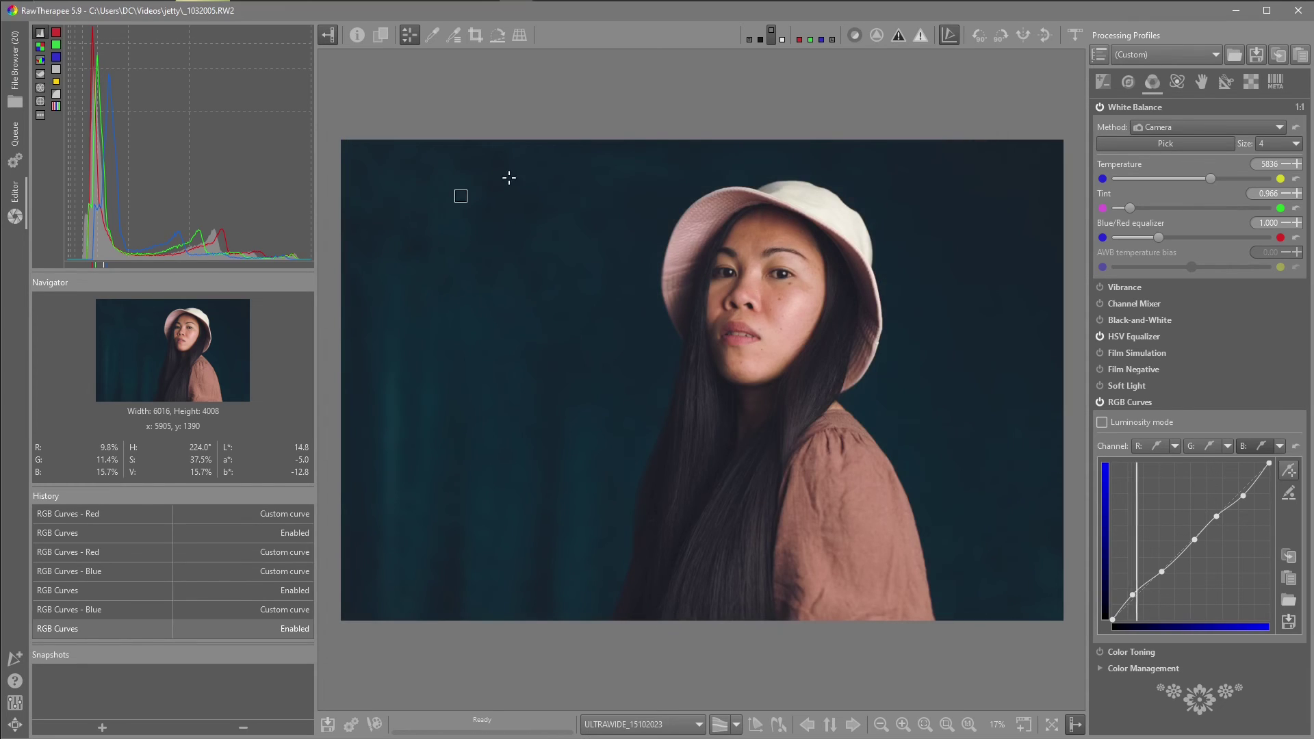
Reset the blue channel's curve to linear and show the red channel's curve
left_click(1295, 446)
left_click(1194, 450)
left_click(1152, 445)
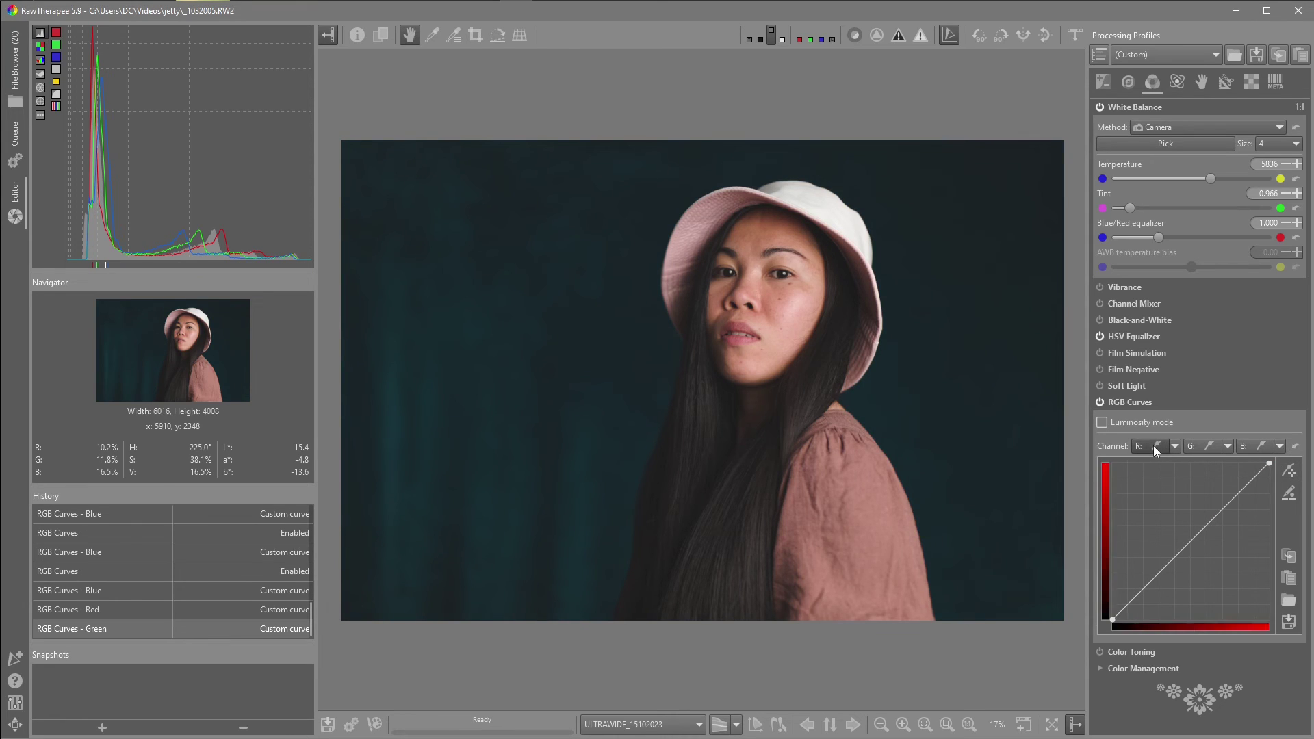
Load the saved curve file "curve 1 red.rtc" from the profiles folder into the red channel
left_click(1289, 600)
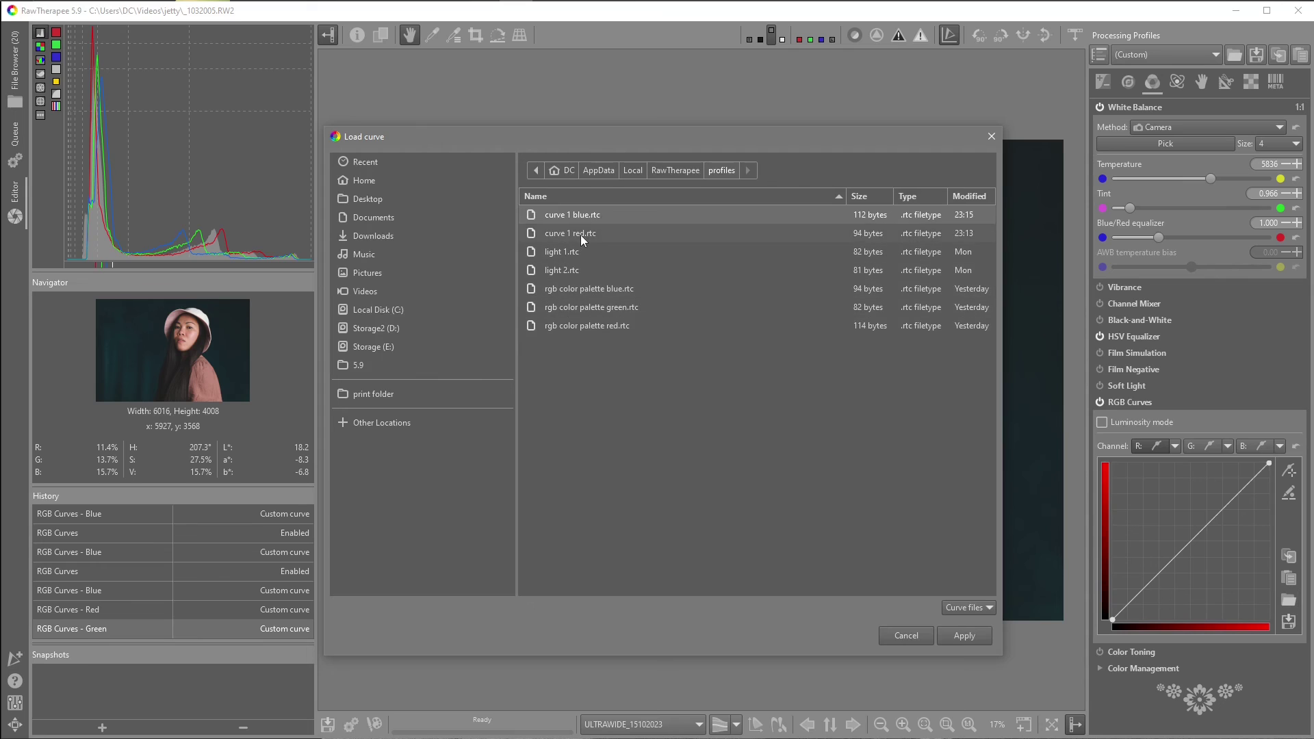
left_click(581, 236)
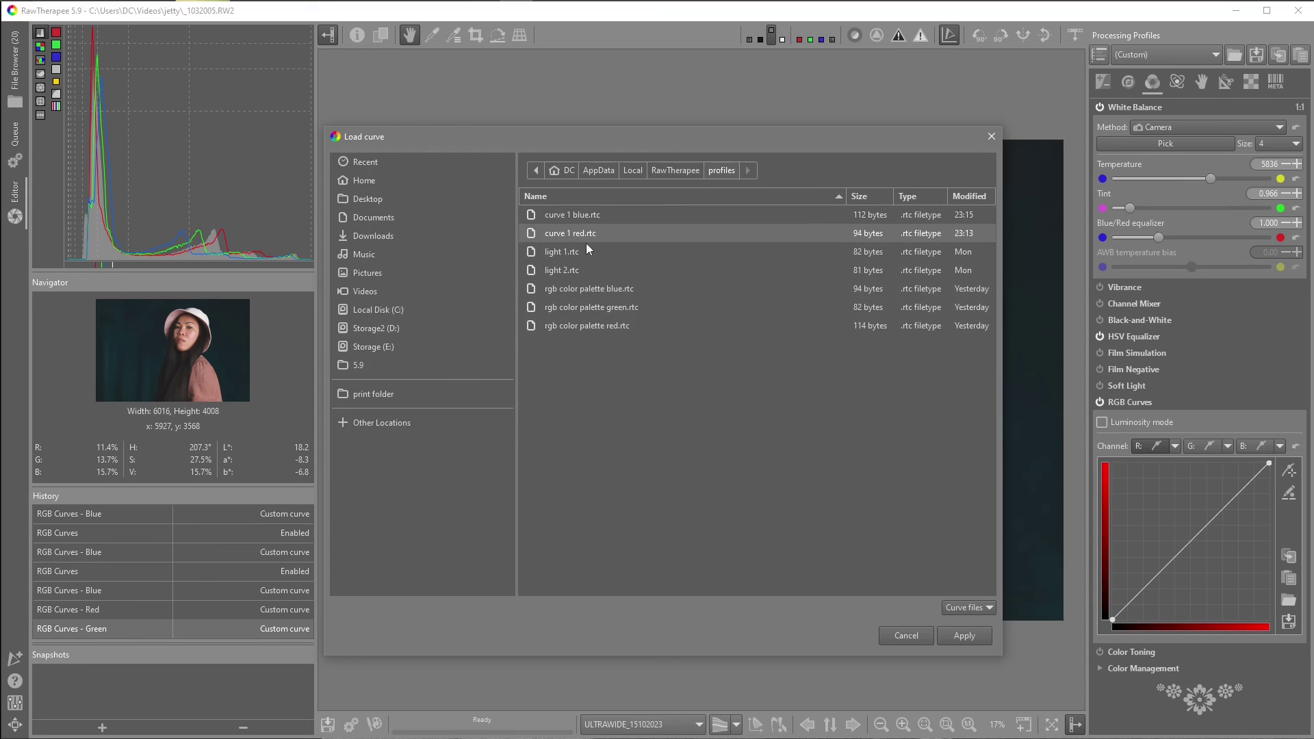
left_click(944, 630)
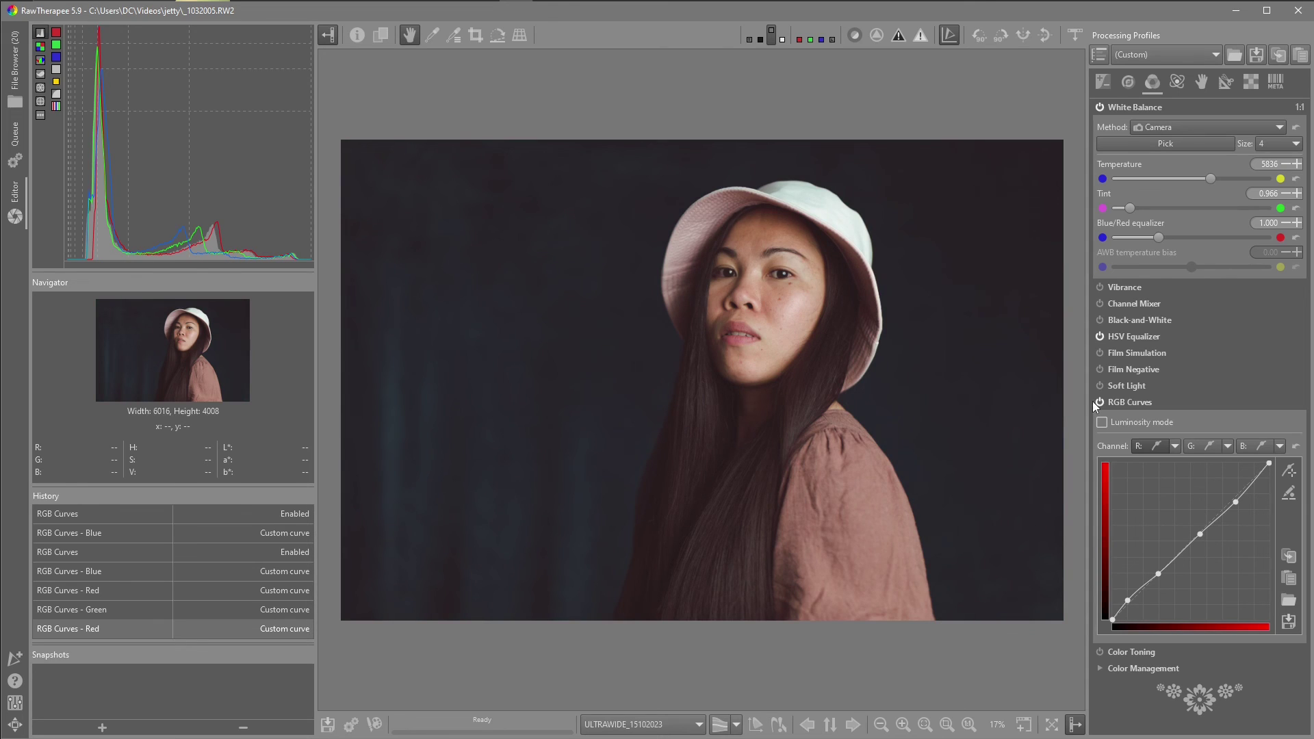
Reset the red channel's curve to linear and load the saved "curve 1 blue.rtc" into the blue channel
left_click(1295, 445)
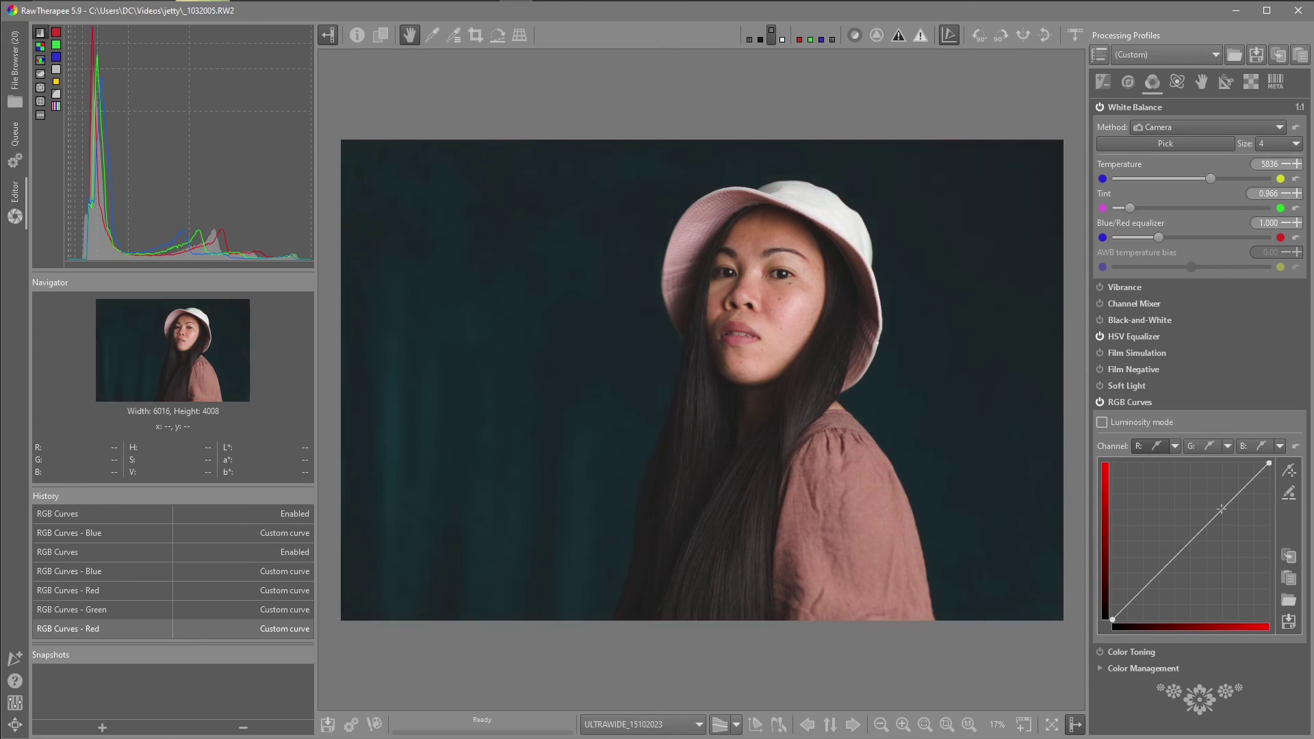
left_click(1259, 446)
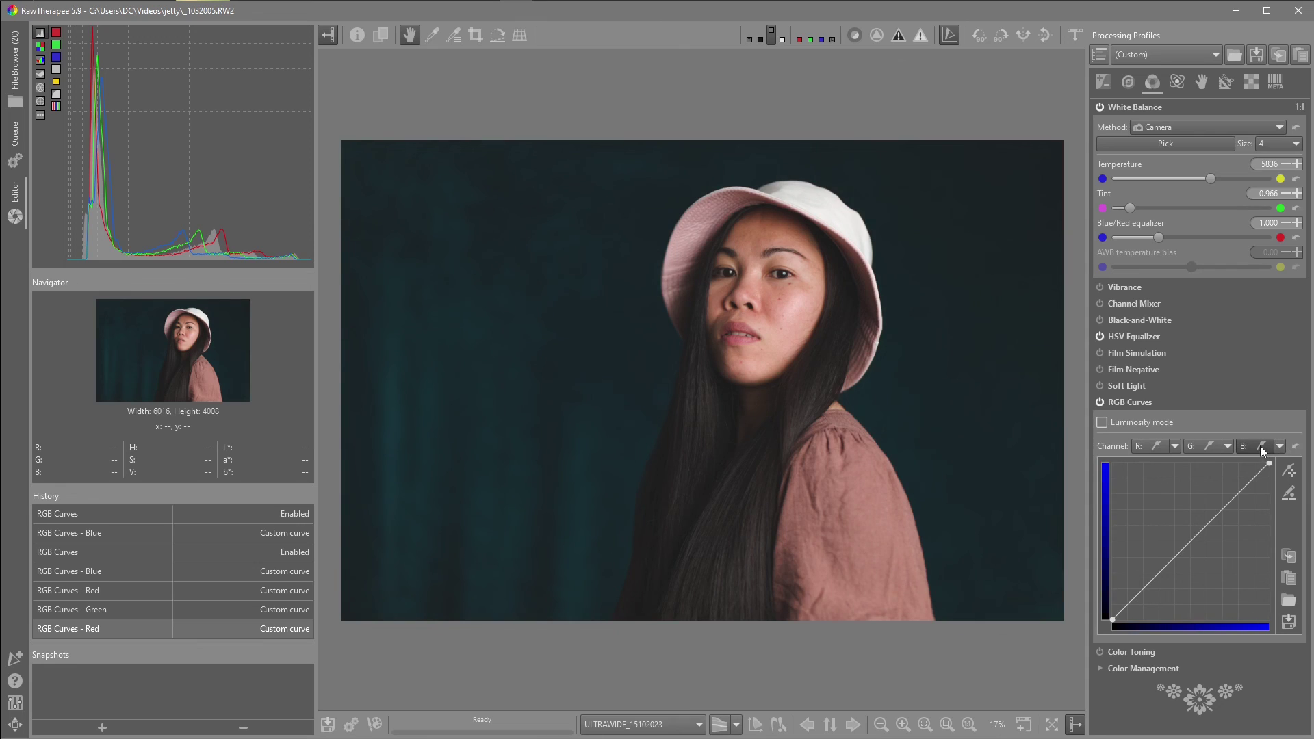
left_click(1288, 601)
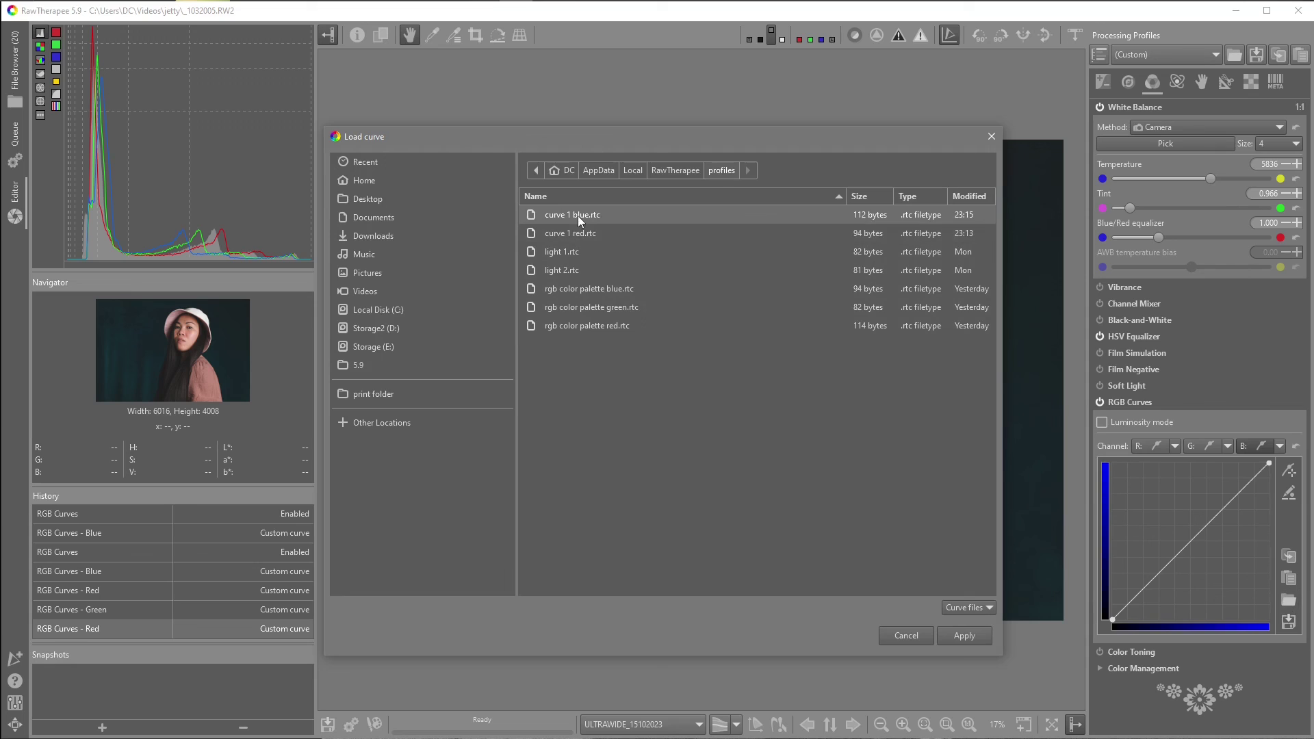
left_click(964, 635)
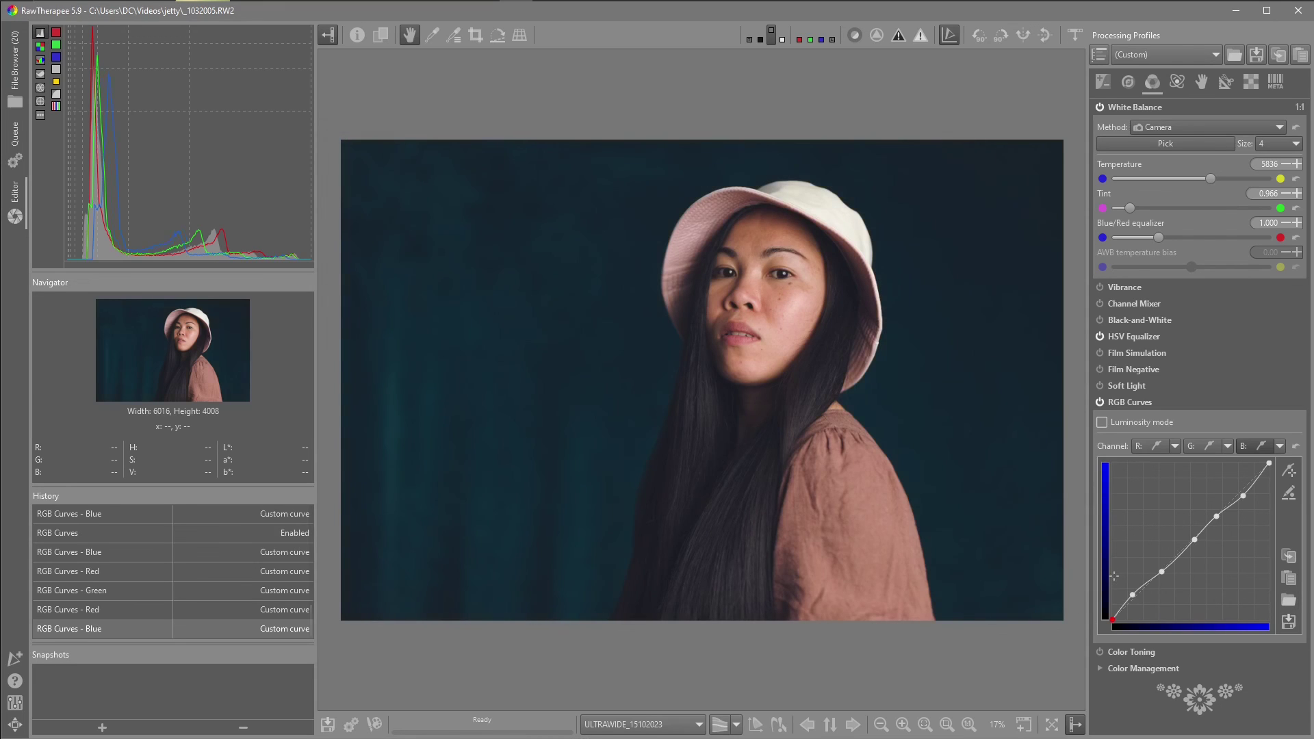